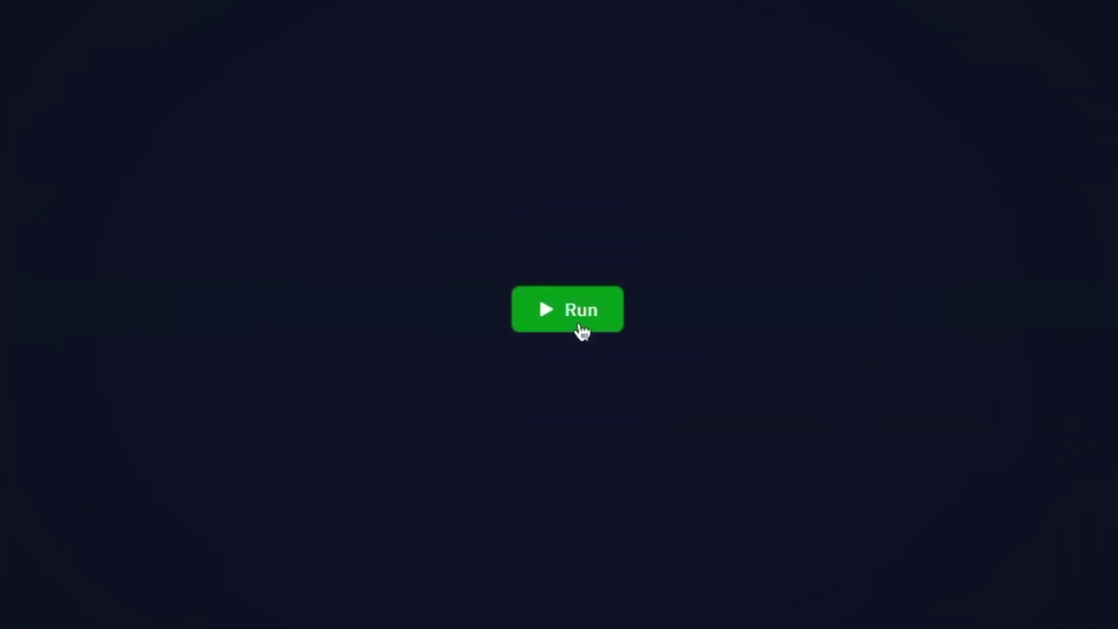
click(582, 330)
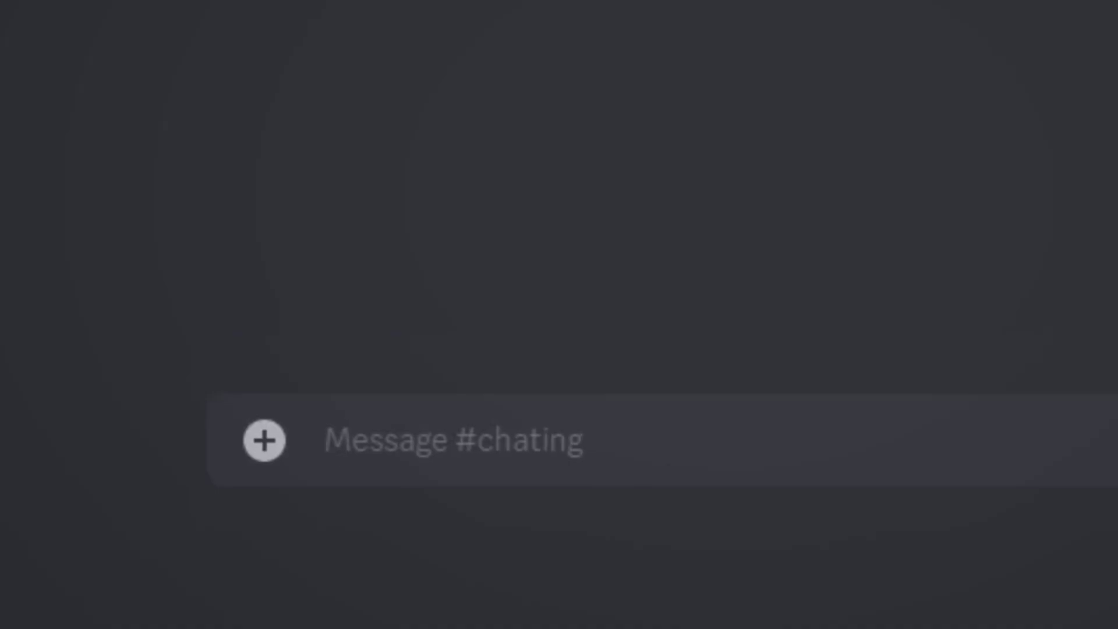
text(hello)
key(Return)
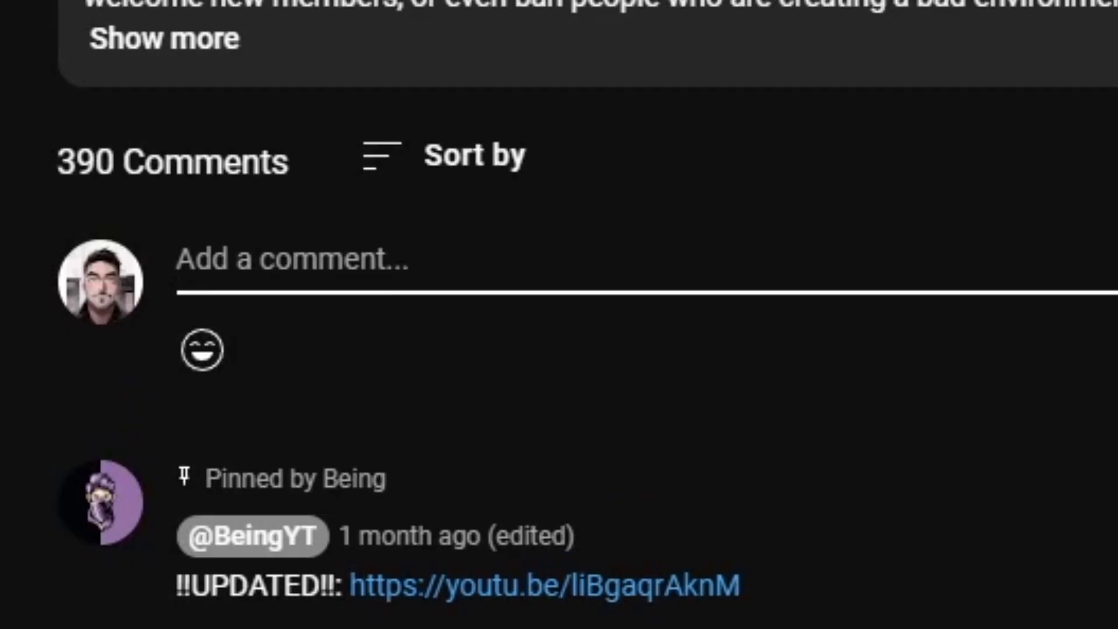
text(hey its not working imaa call fbhi go oaway)
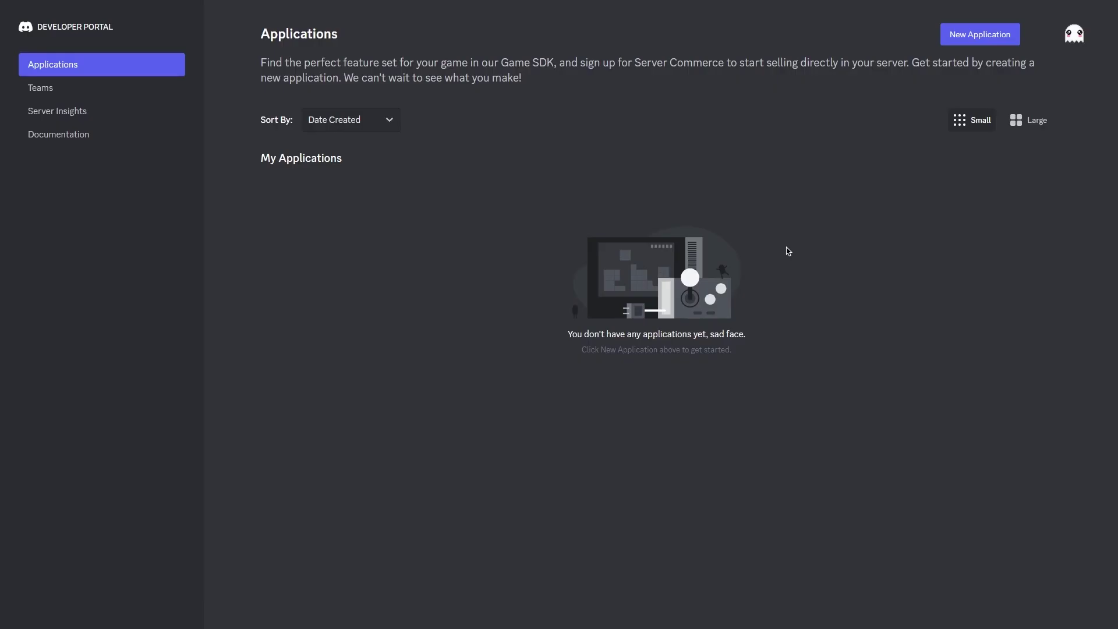
Create a new Discord application named "Being", accepting the developer terms
click(973, 35)
click(559, 318)
text(Being)
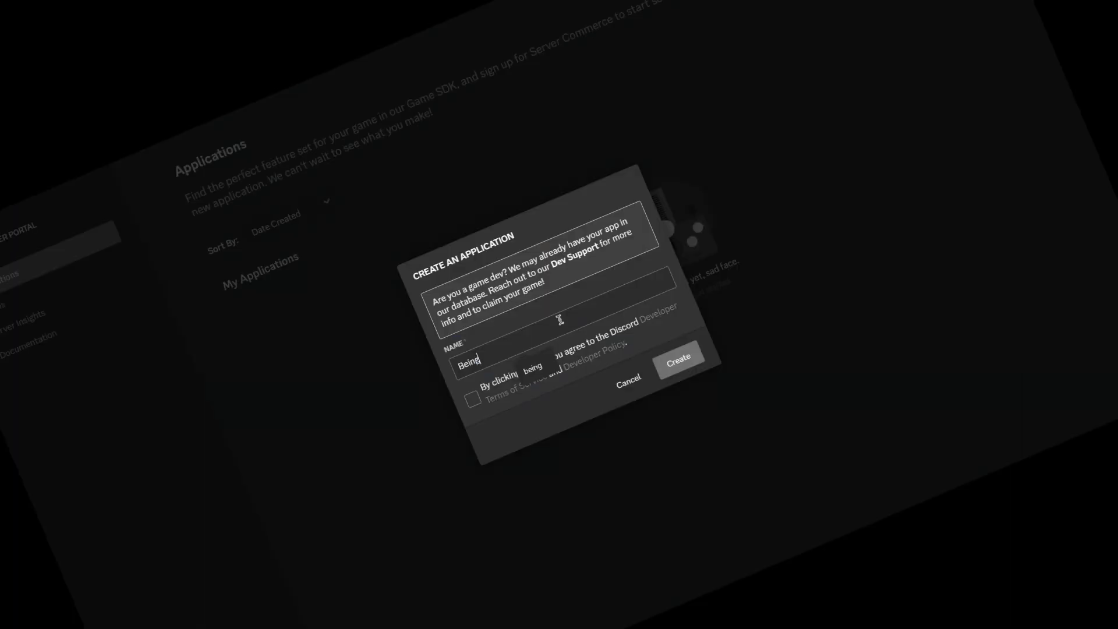
click(492, 395)
click(638, 403)
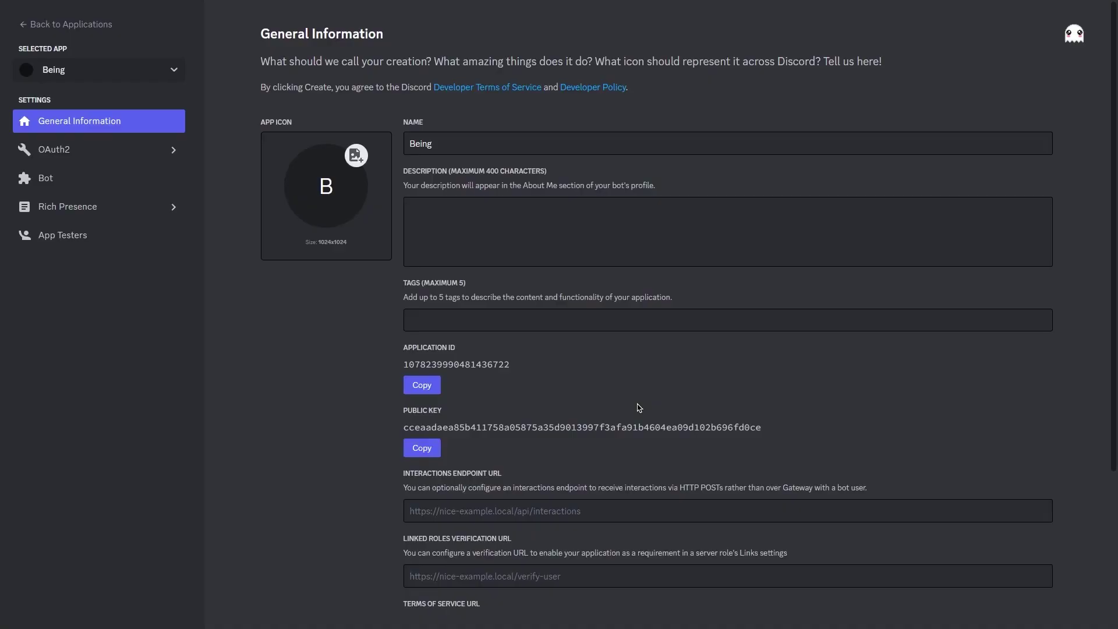
Add a bot user to the Being application and confirm the irrevocable action
click(117, 182)
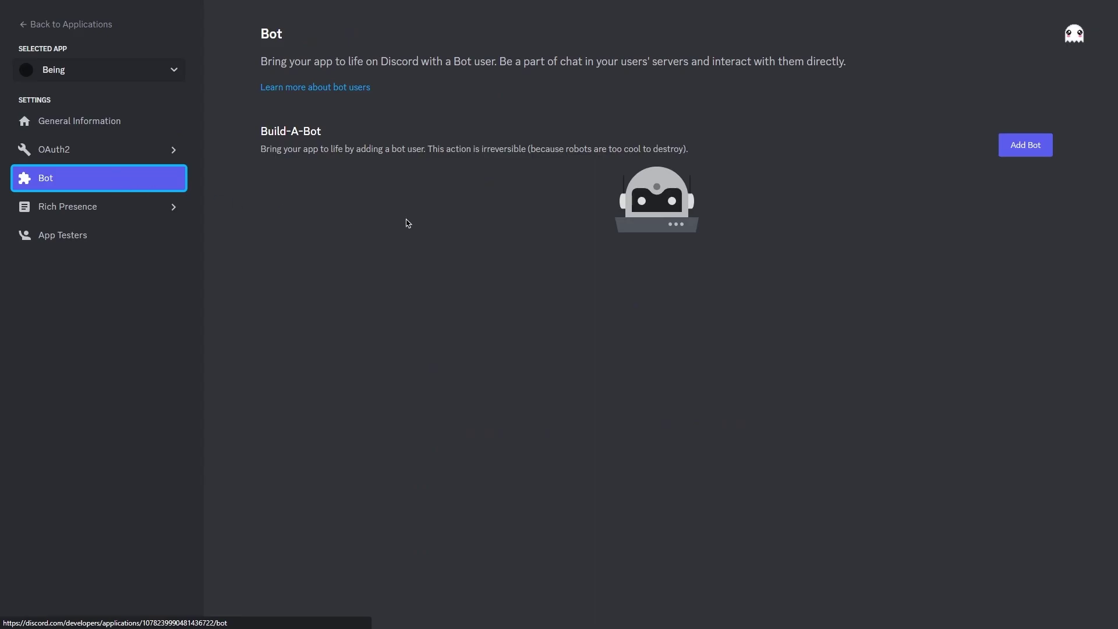
click(1024, 145)
click(657, 356)
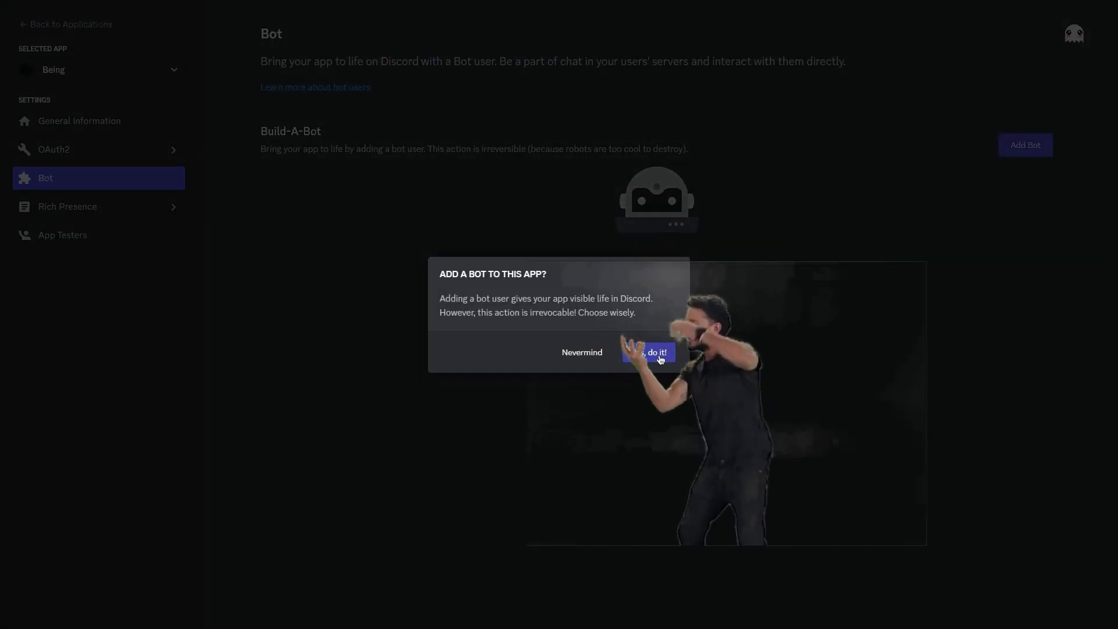
click(661, 357)
Enable the Presence, Server Members and Message Content intents for the bot and save the changes
scroll(657, 326, down, 10)
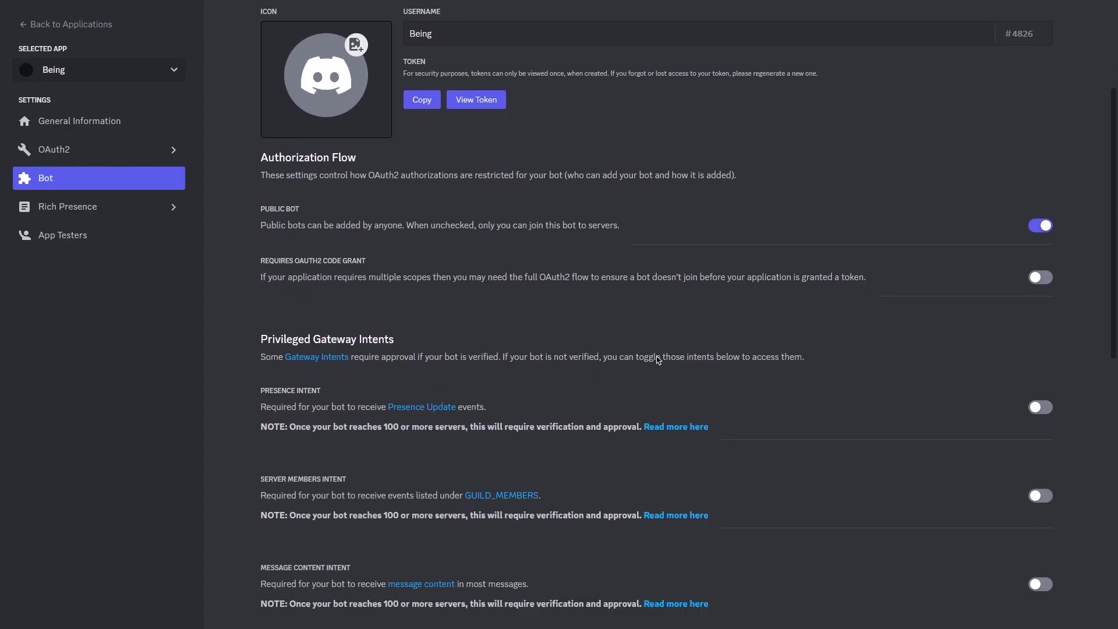
click(1041, 192)
click(1041, 280)
click(1040, 368)
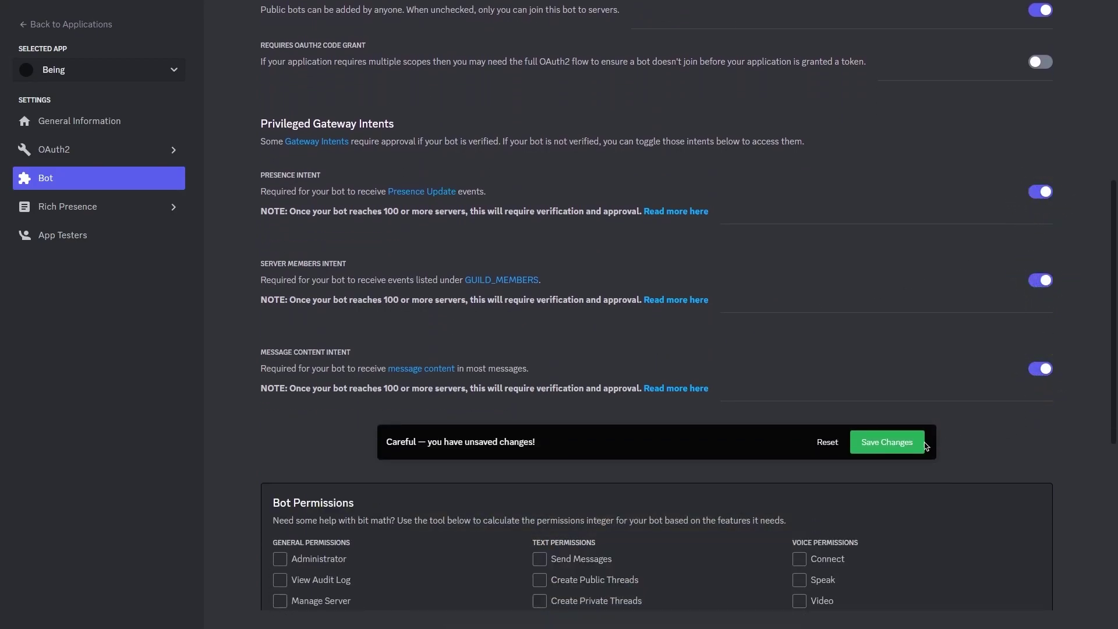
click(895, 447)
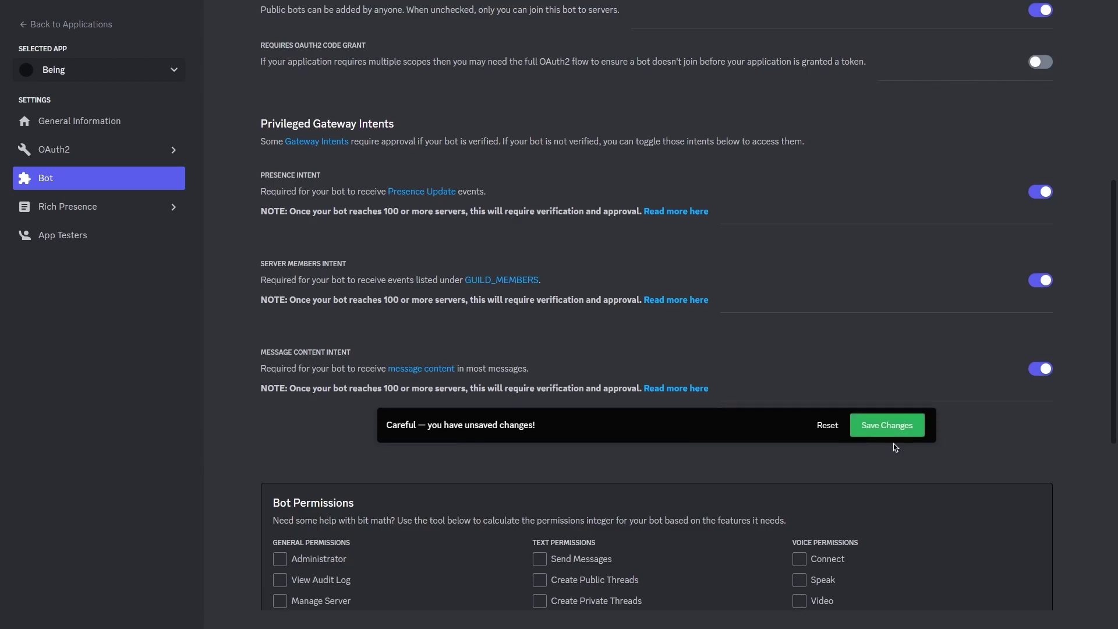
Generate an OAuth2 invite URL with the bot scope and Administrator permission, and copy it
click(107, 150)
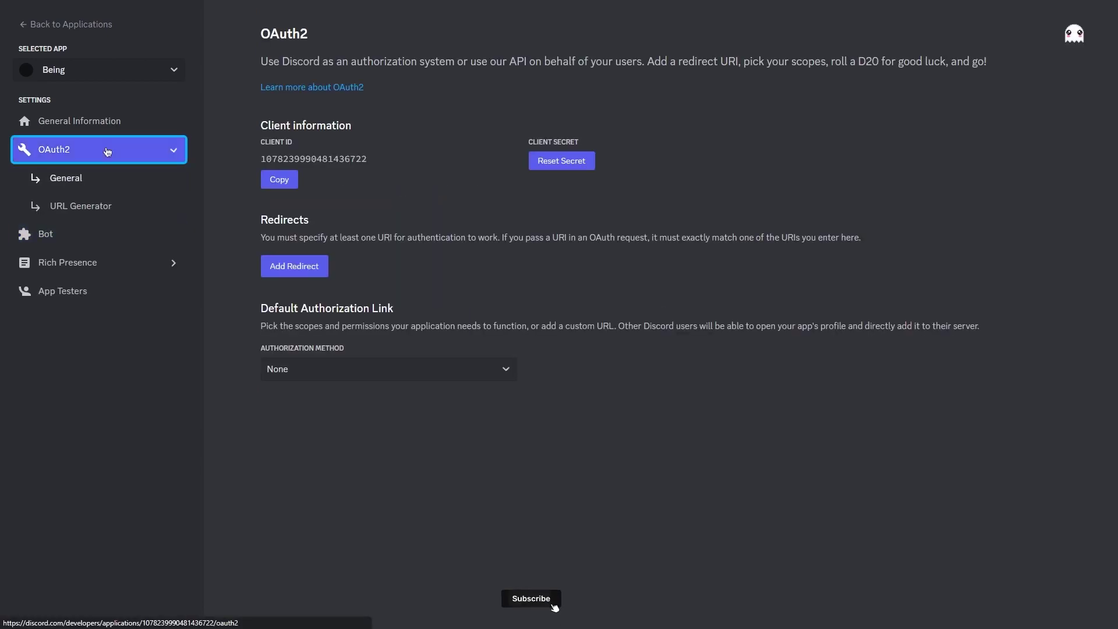
click(83, 207)
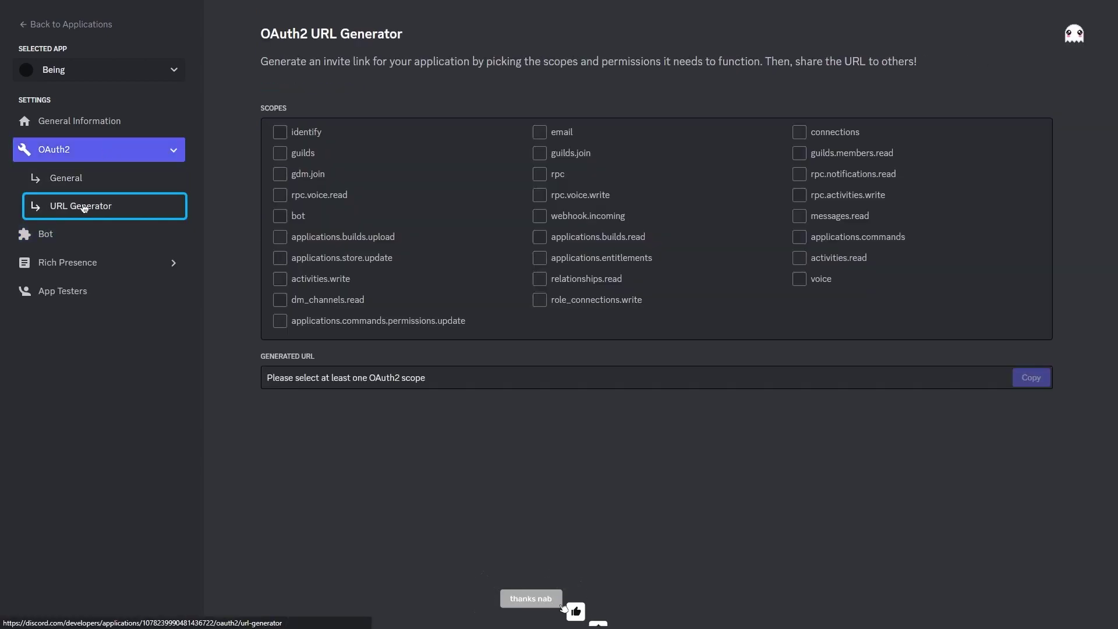
click(279, 216)
scroll(280, 221, down, 4)
click(280, 186)
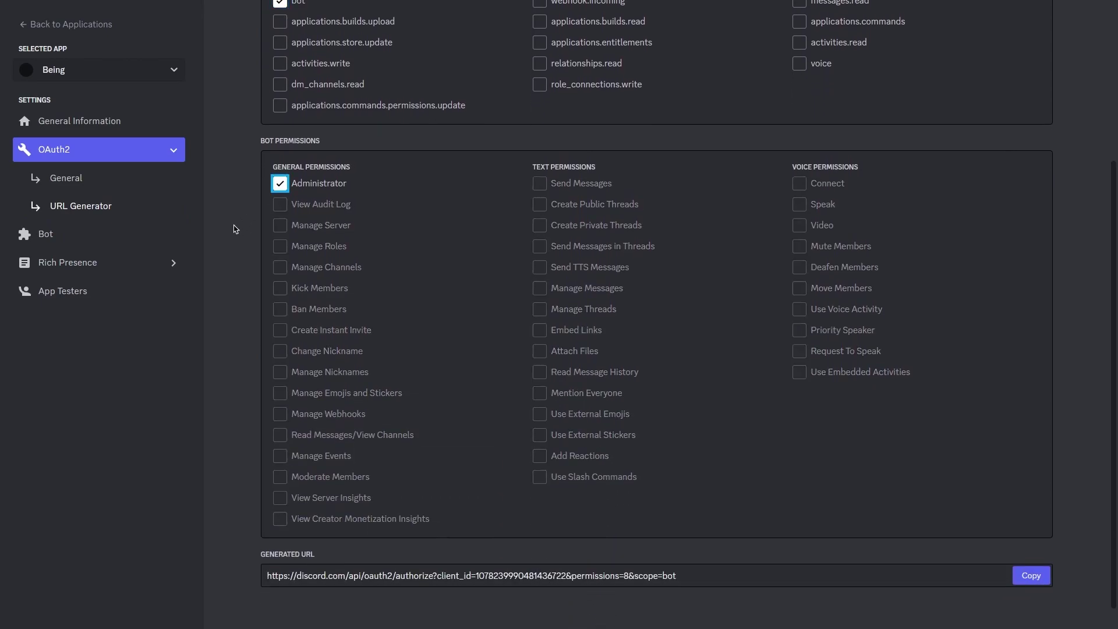
click(1031, 575)
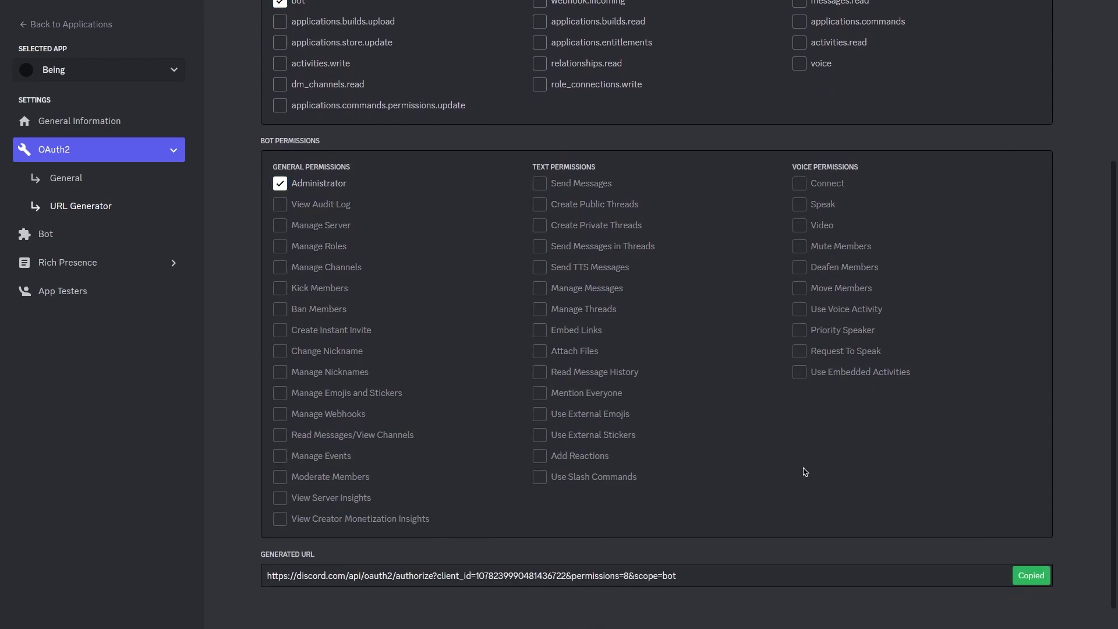
Open the copied invite URL in the browser, choose a server and authorize the bot on it
key(F11)
click(436, 10)
key(ctrl+v)
key(Return)
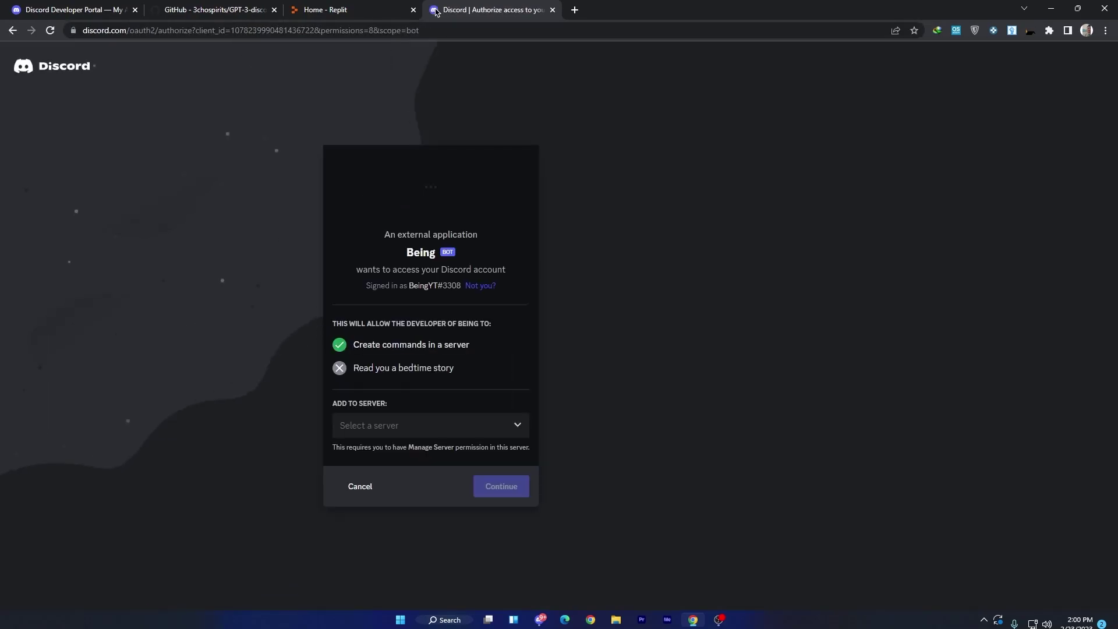
click(460, 425)
scroll(437, 512, down, 3)
click(437, 529)
click(499, 487)
click(510, 504)
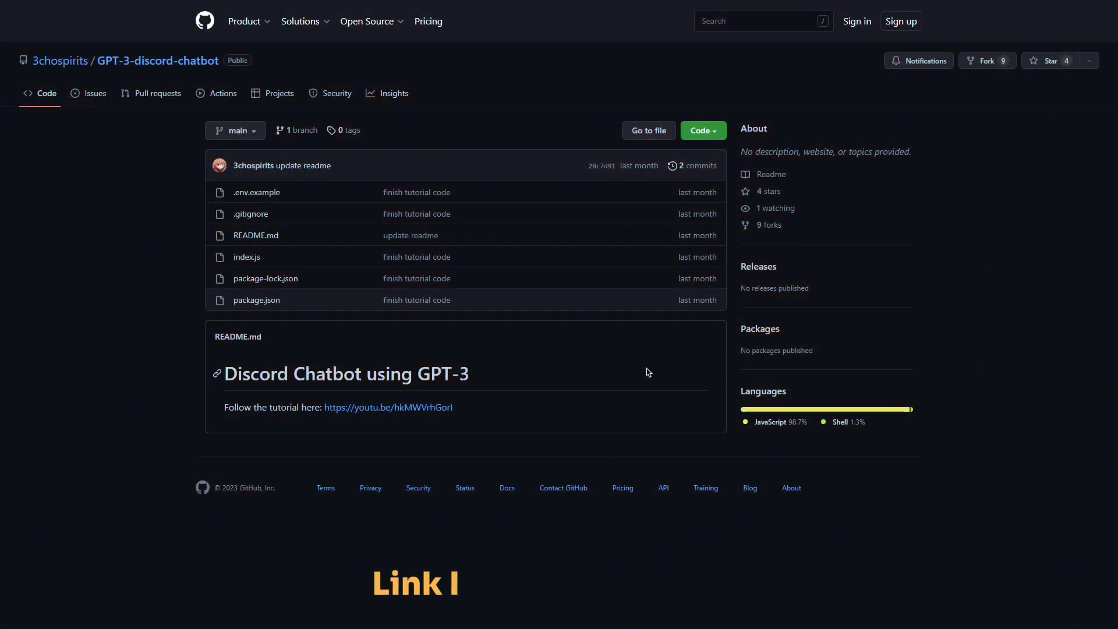
Copy the HTTPS clone URL of the 3chospirits/GPT-3-discord-chatbot repository on GitHub
click(714, 130)
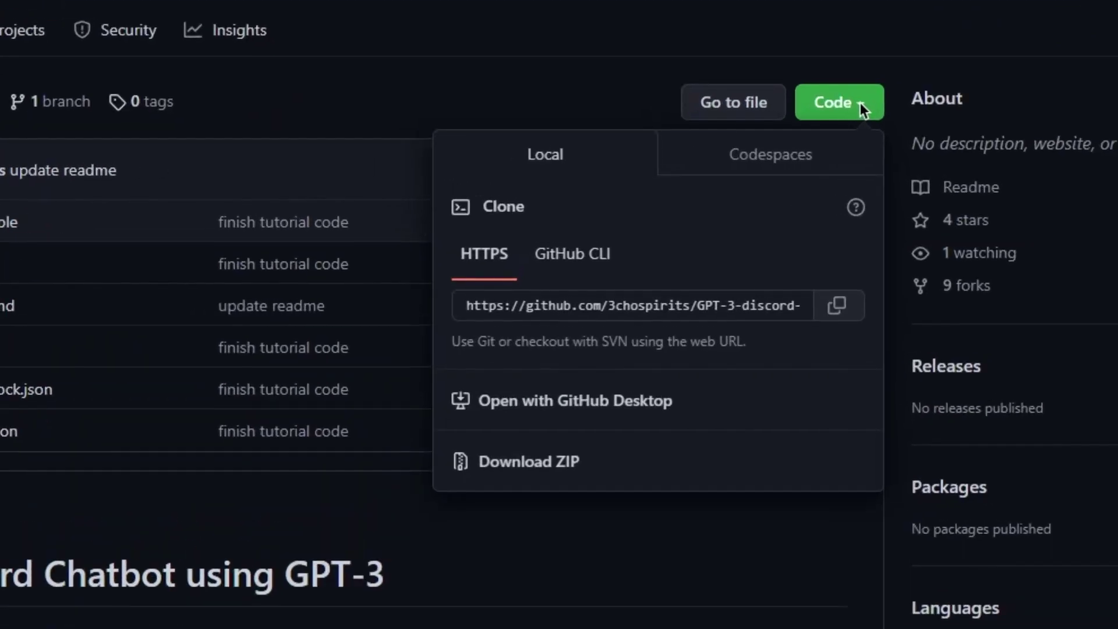
click(838, 308)
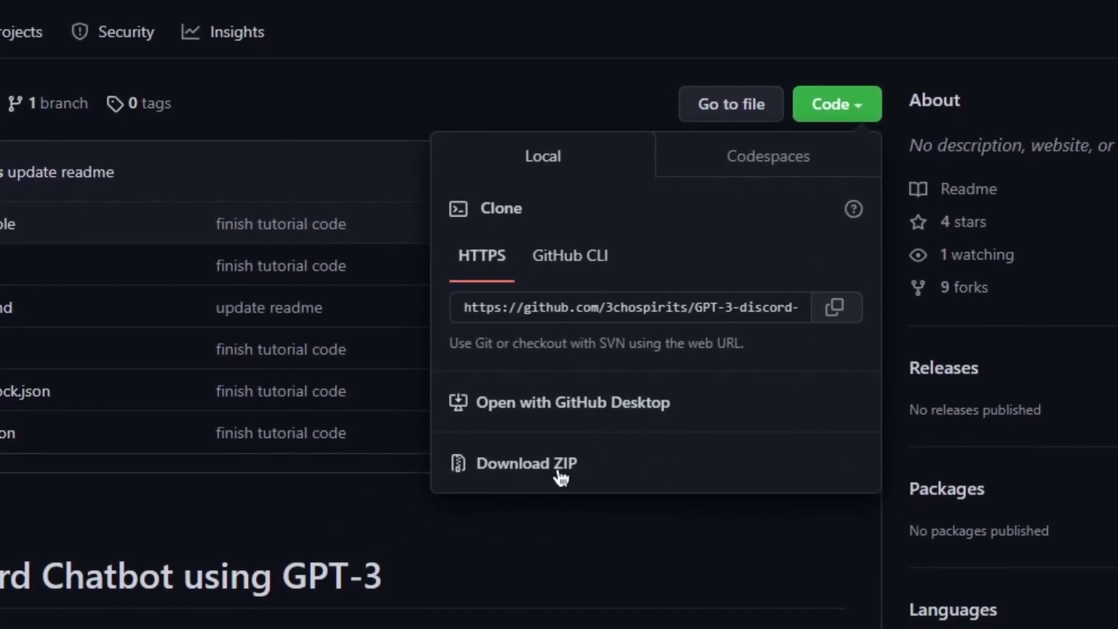
click(630, 557)
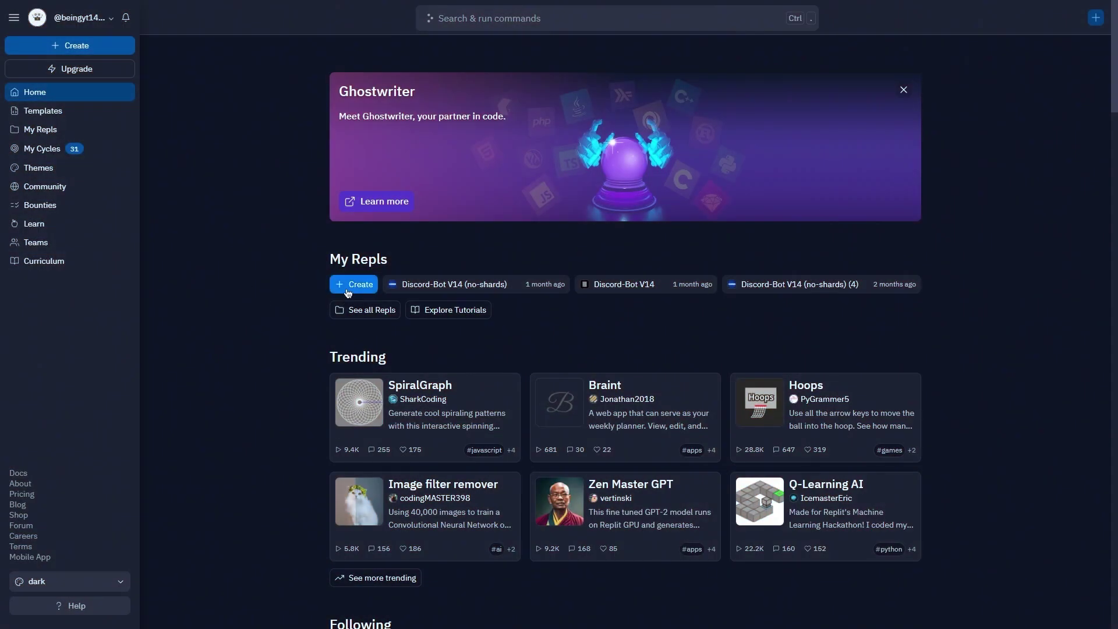
Create a Repl in Replit by importing the copied GPT-3-discord-chatbot repository URL from GitHub, with Node.js as the language
click(351, 285)
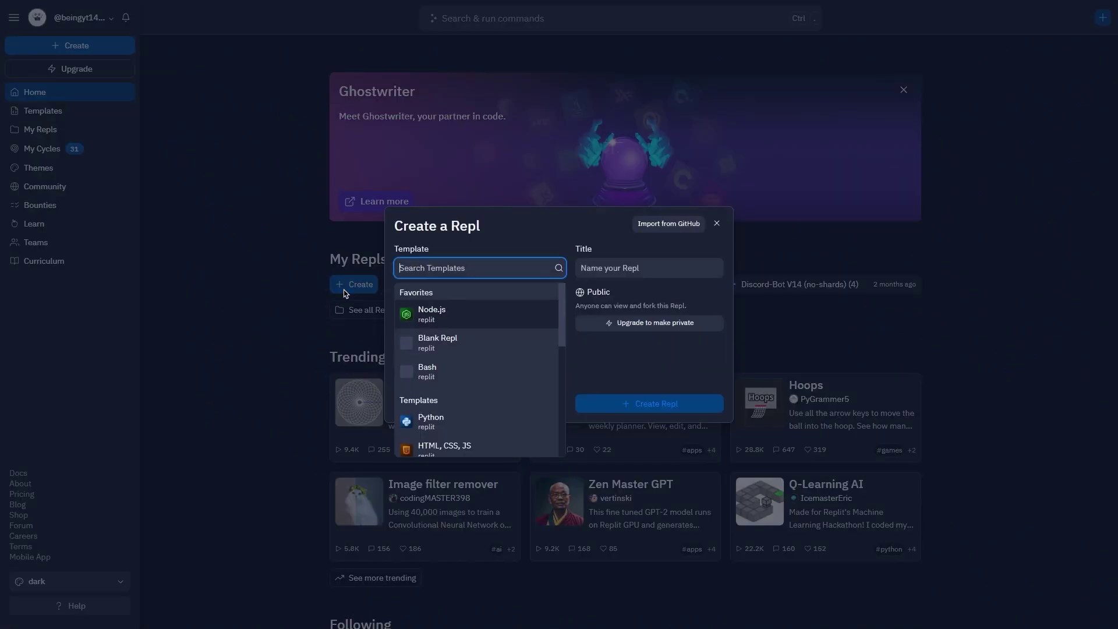
click(732, 175)
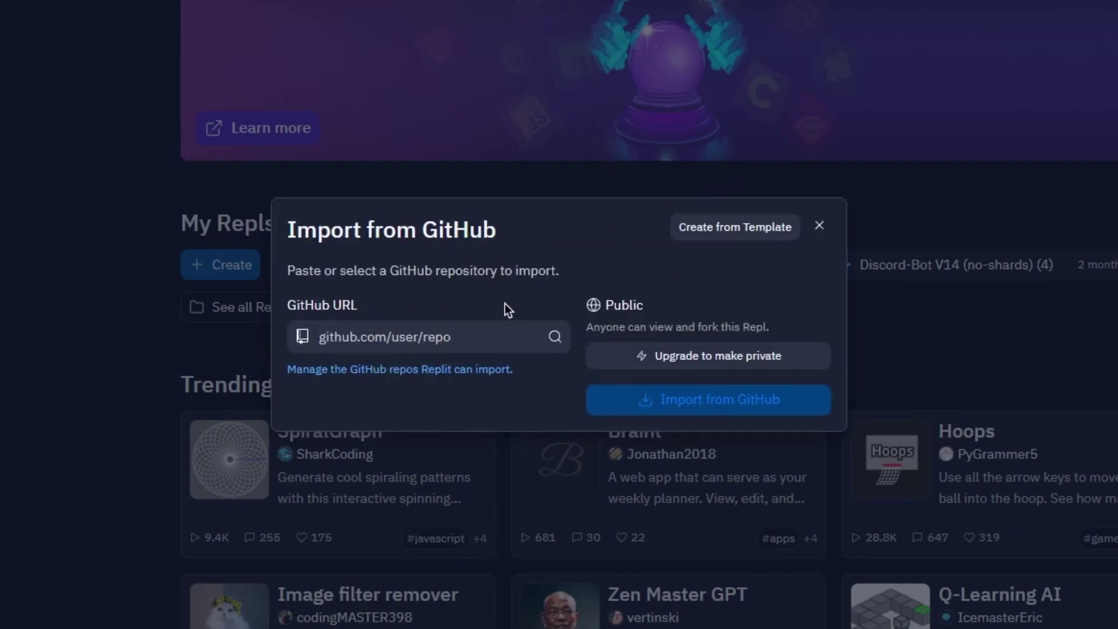
click(477, 337)
key(ctrl+v)
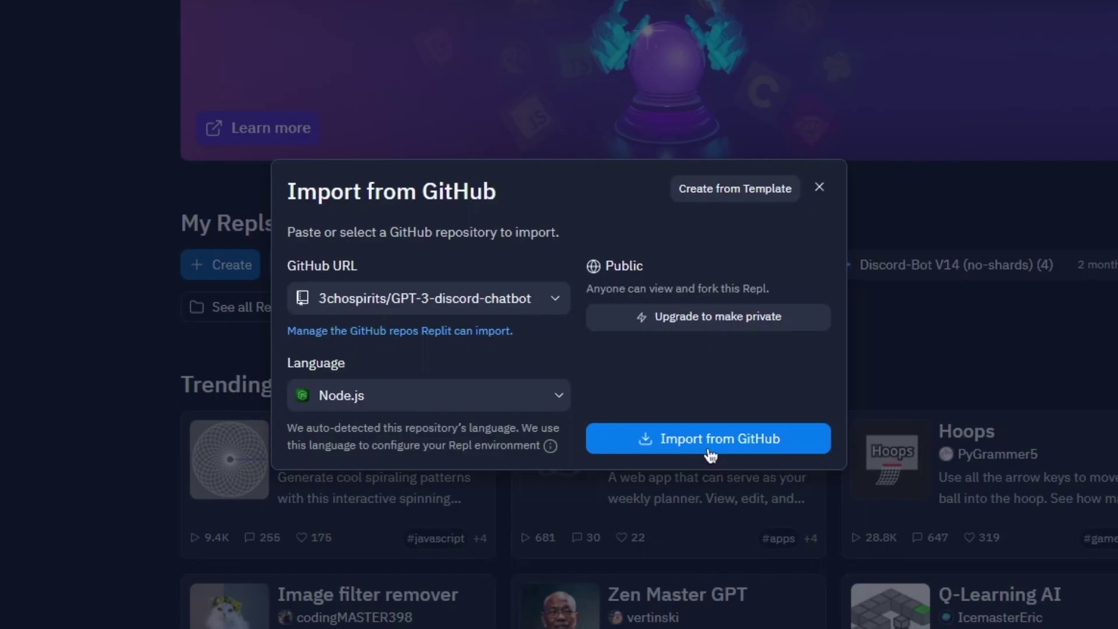
click(710, 455)
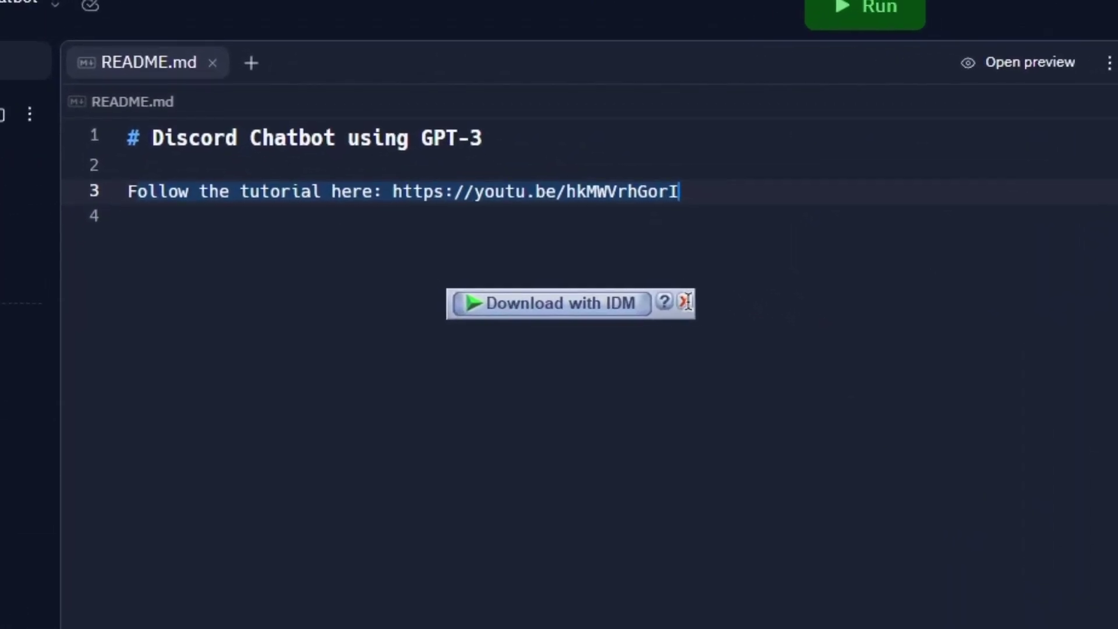
Check the variable names in .env.example and begin a new Replit secret with the key BOT_TOKEN
click(979, 511)
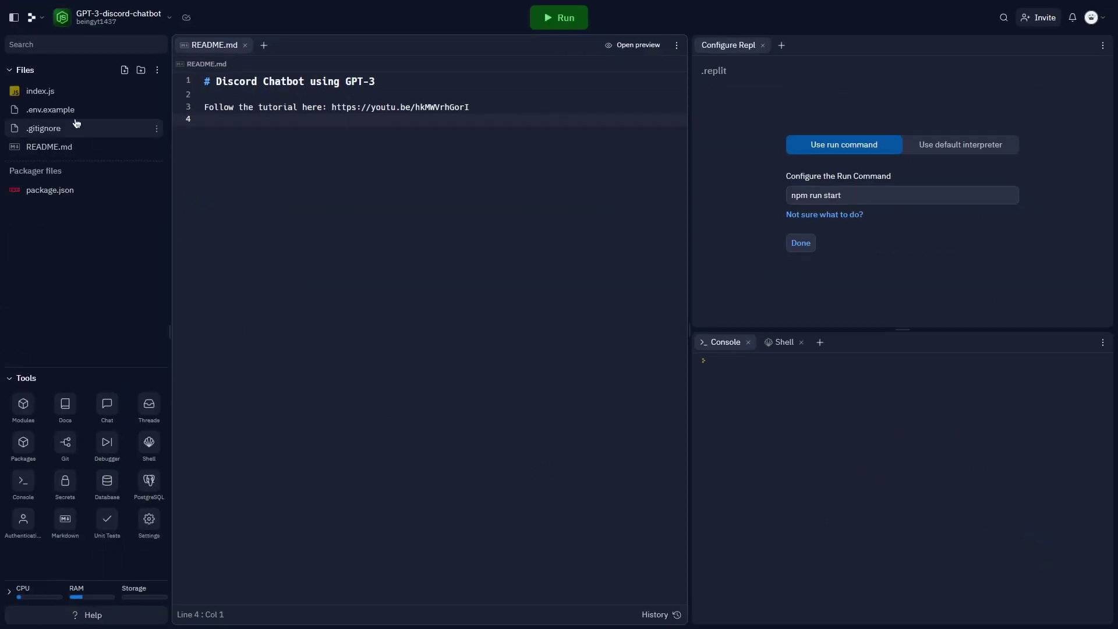
click(72, 111)
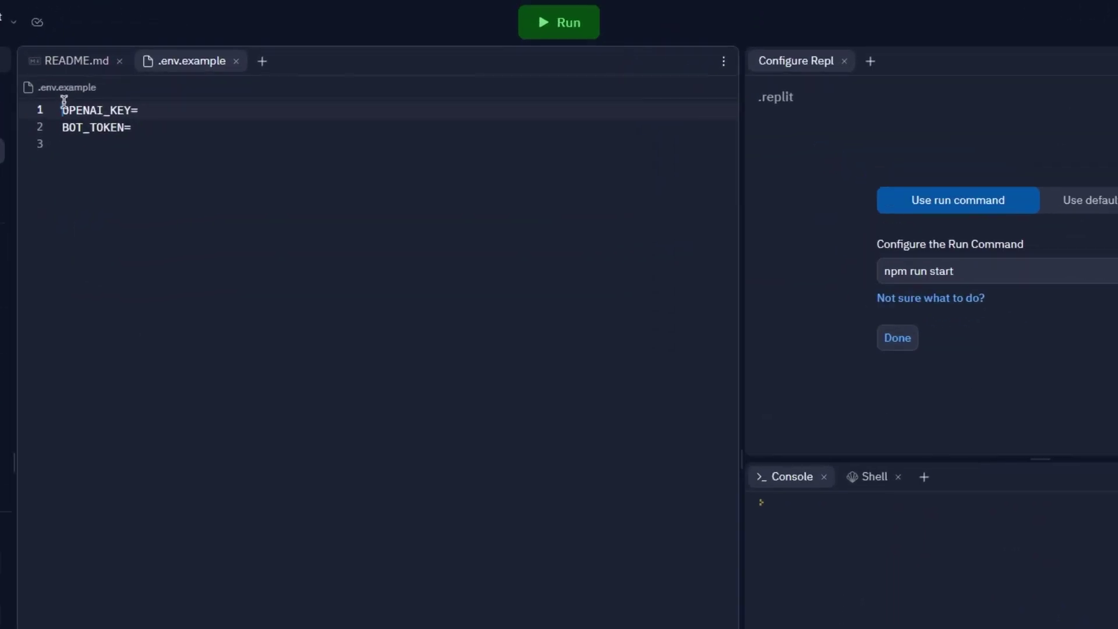
click(137, 129)
click(216, 244)
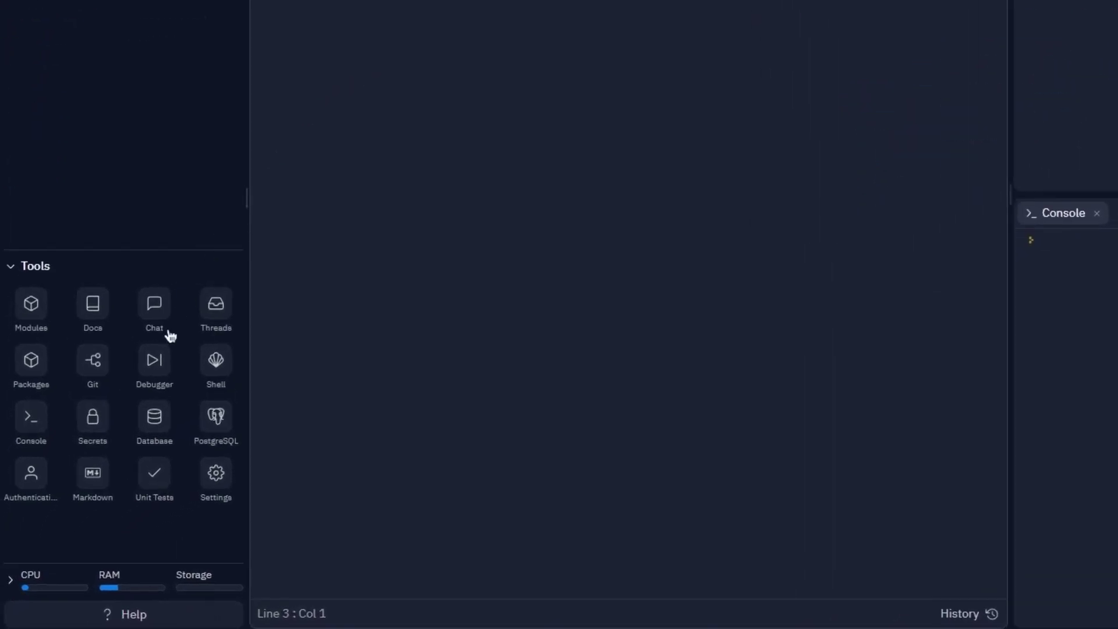
click(65, 481)
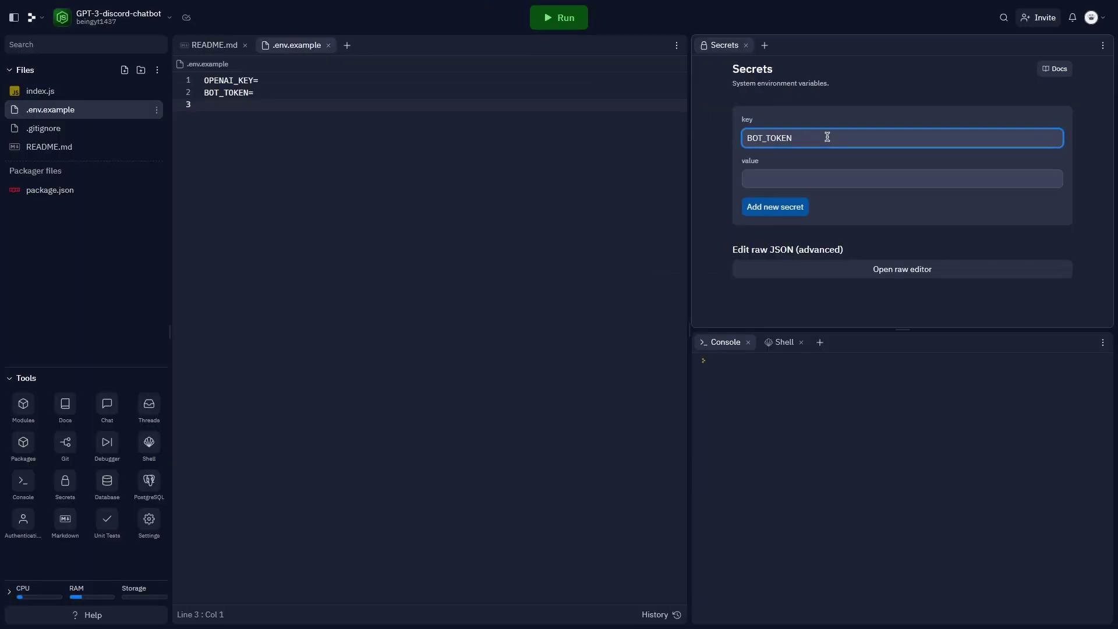
Switch to the Discord Developer Portal, reset the Being bot's token and copy the new one
key(alt+Tab)
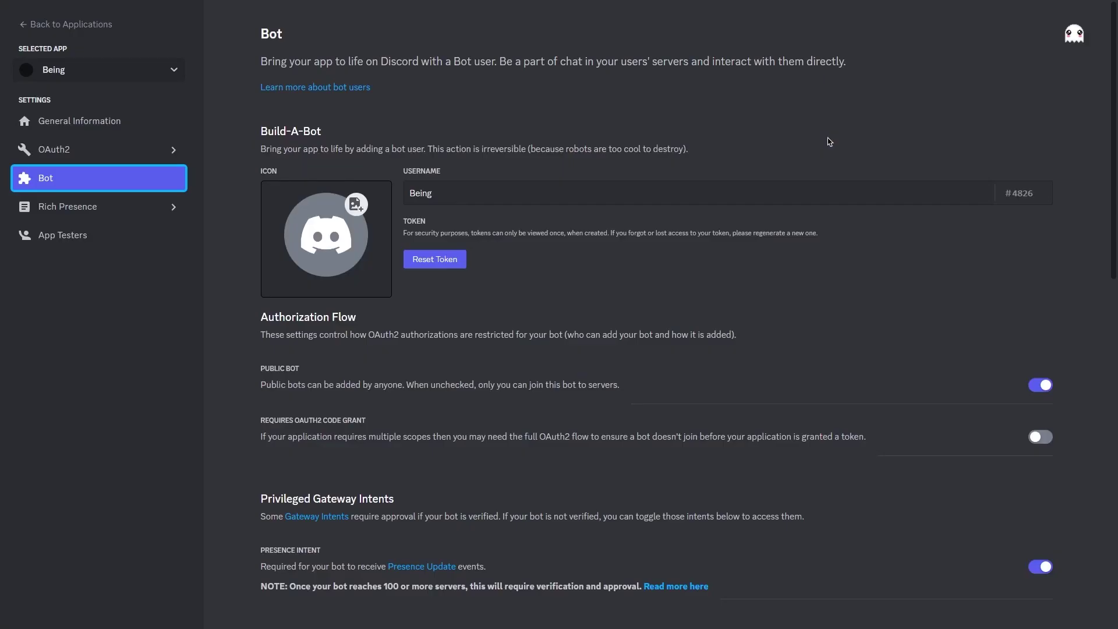
click(436, 260)
click(649, 357)
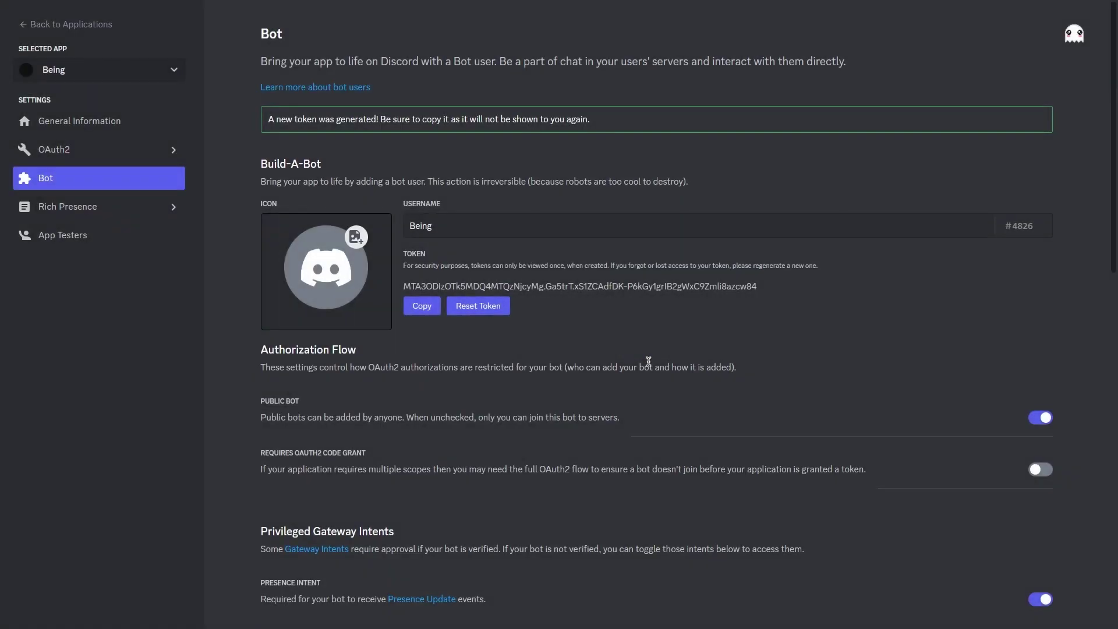
click(424, 310)
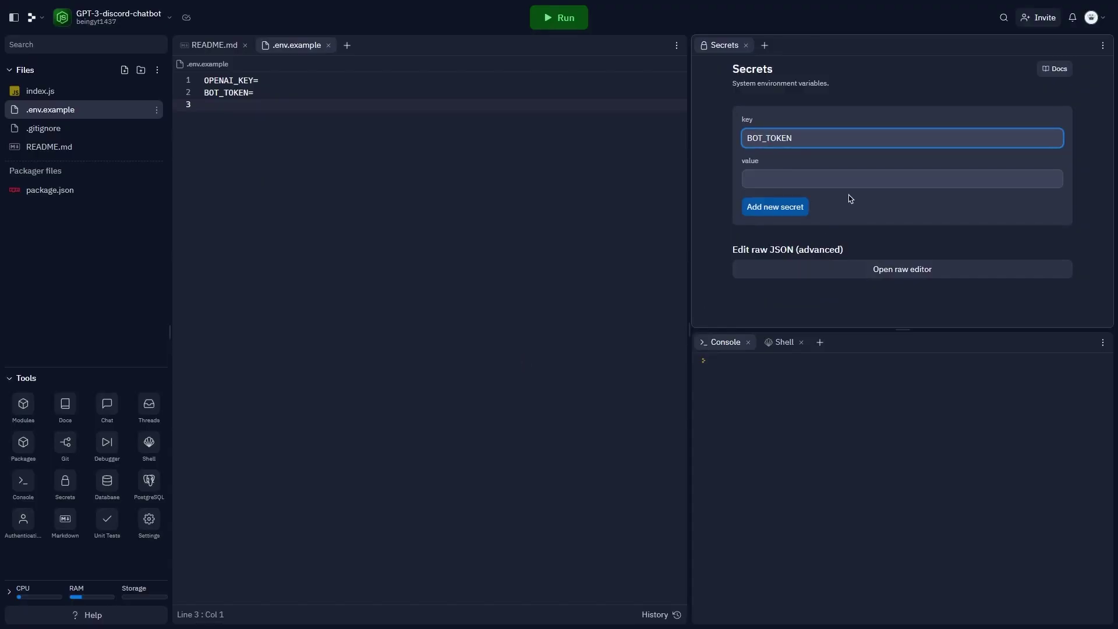
Paste the bot token as the BOT_TOKEN value, add the secret in Replit, and enter OPENAI_KEY as the next secret's key
click(858, 180)
key(ctrl+v)
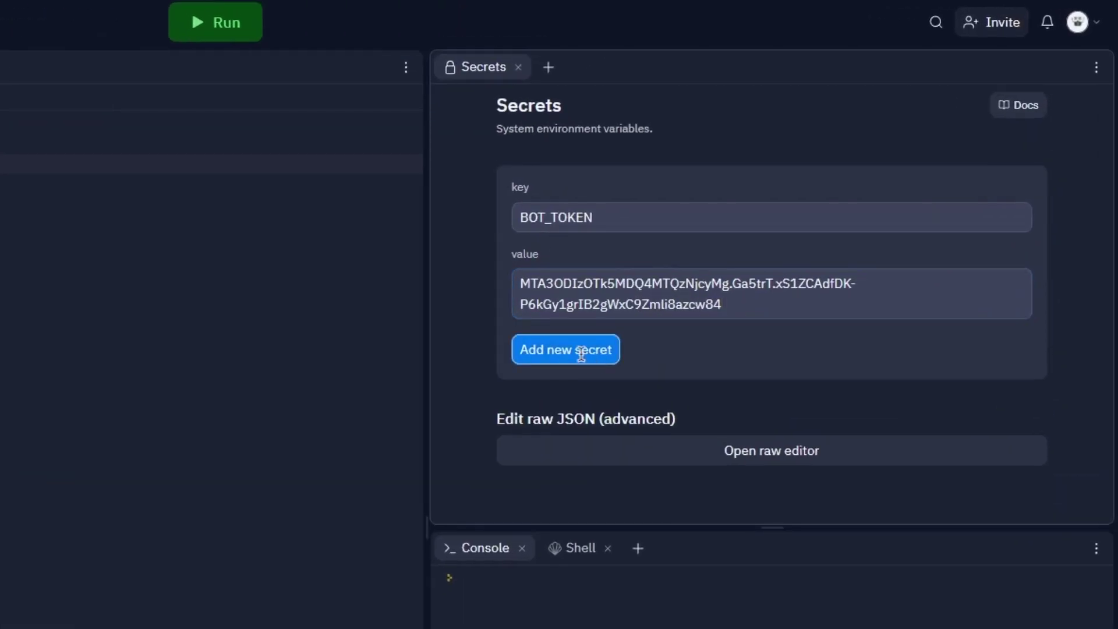
click(775, 220)
click(859, 162)
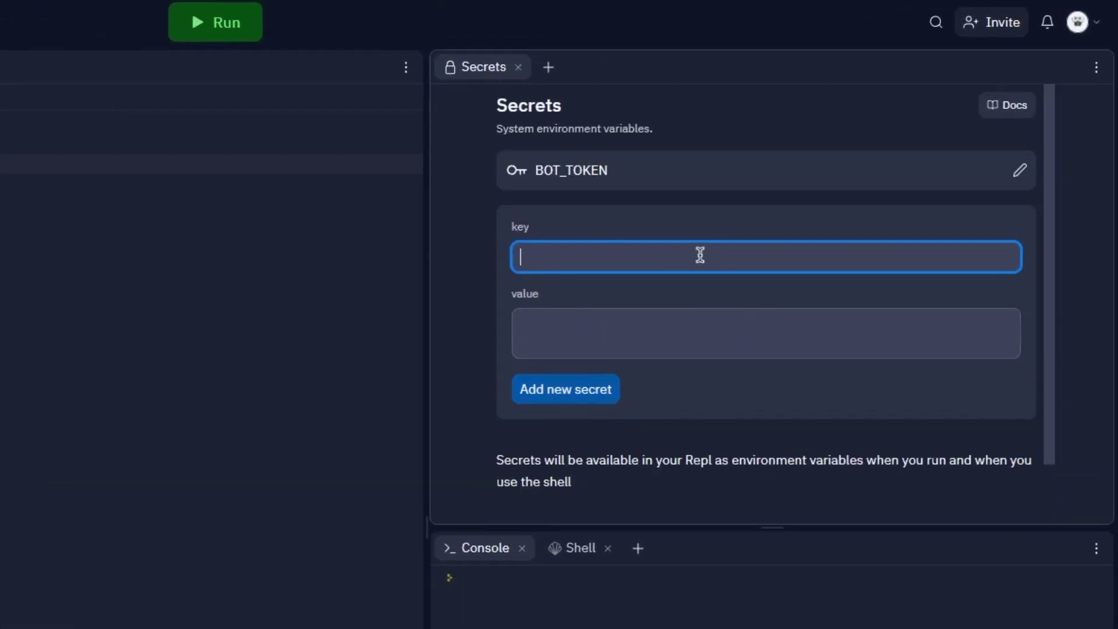
text(OPENAI_KEY)
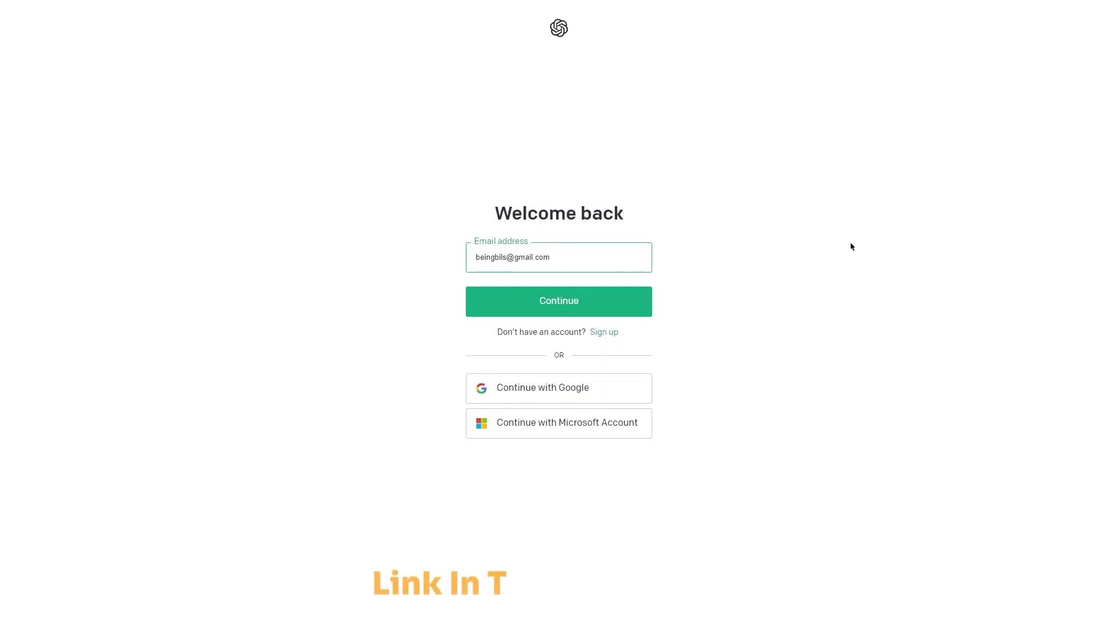
Sign in to OpenAI with the prefilled e-mail address and the account password
click(551, 303)
text(********)
click(581, 389)
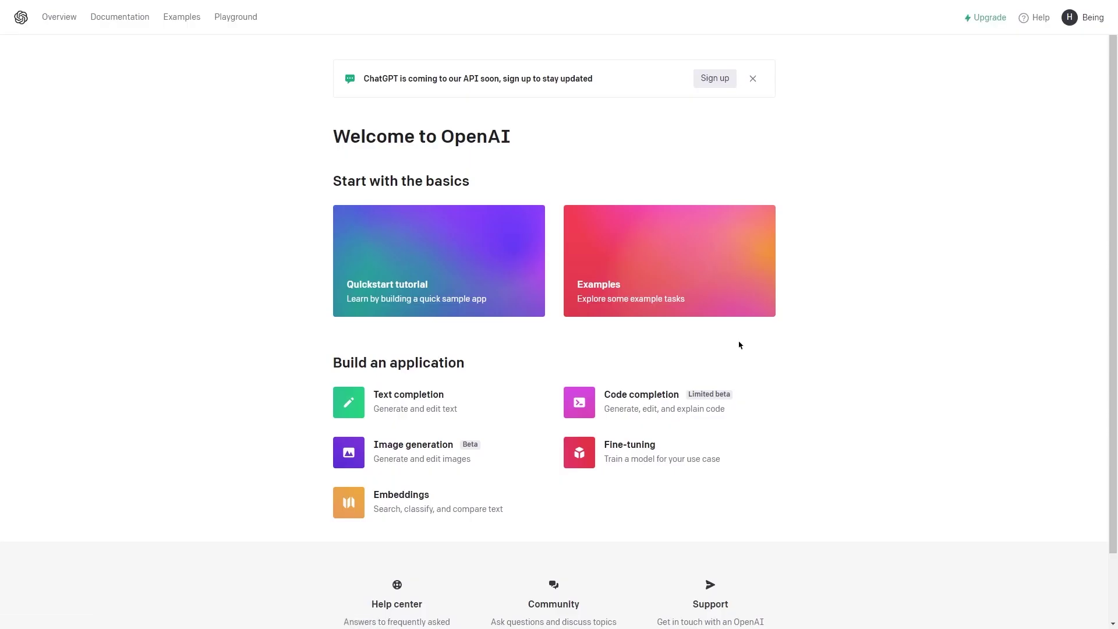
Generate a new secret key in the OpenAI account's API keys, copy it and dismiss the generated-key dialog
click(1070, 16)
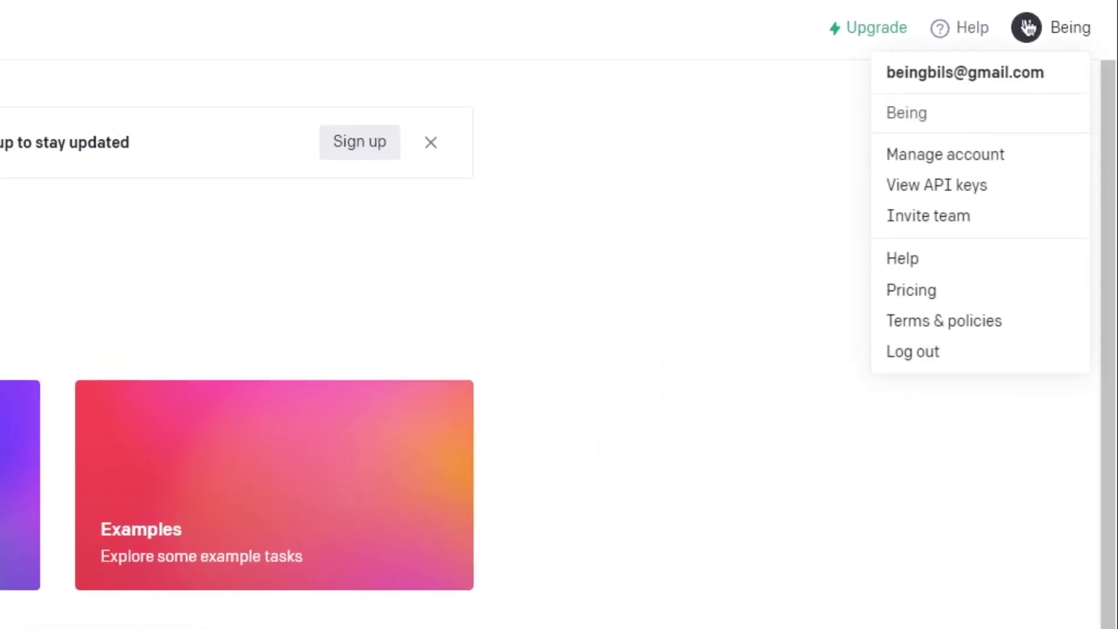
click(903, 192)
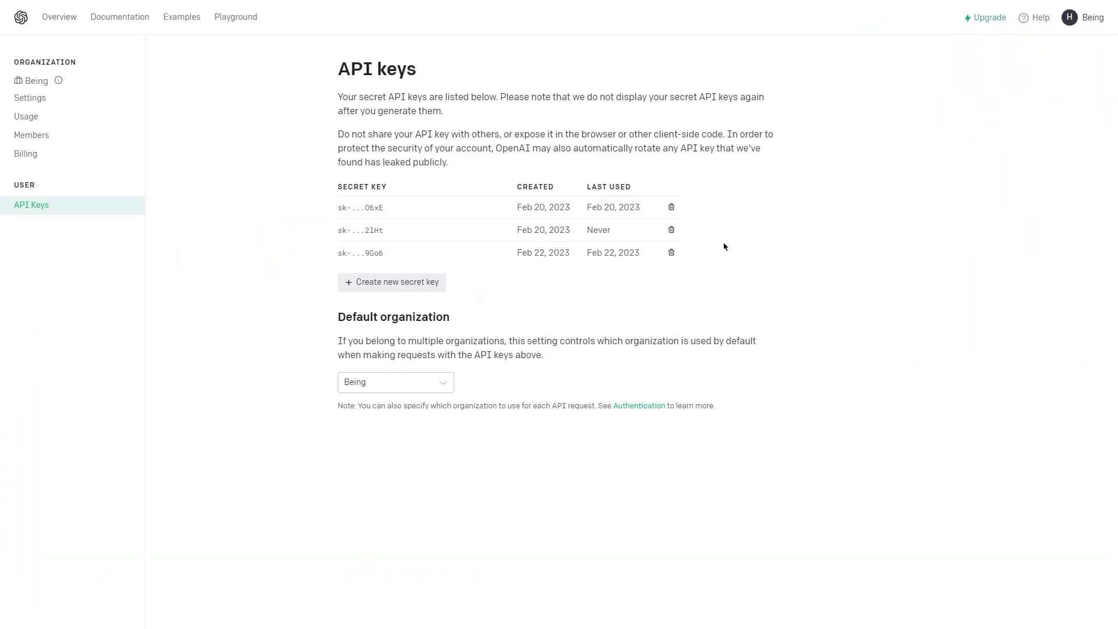
click(385, 284)
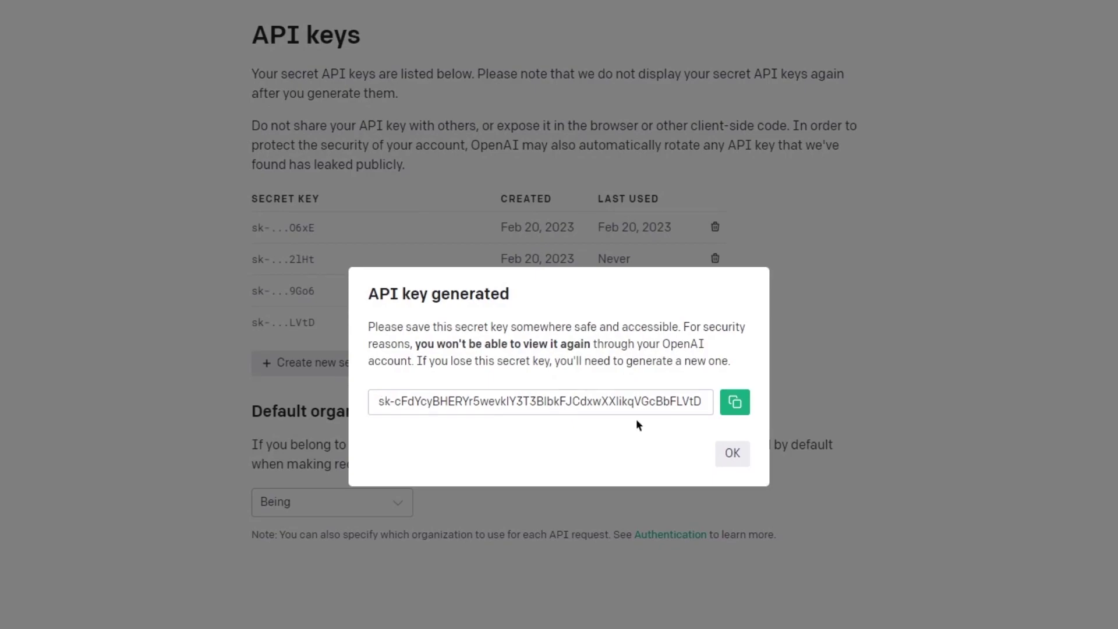
click(735, 402)
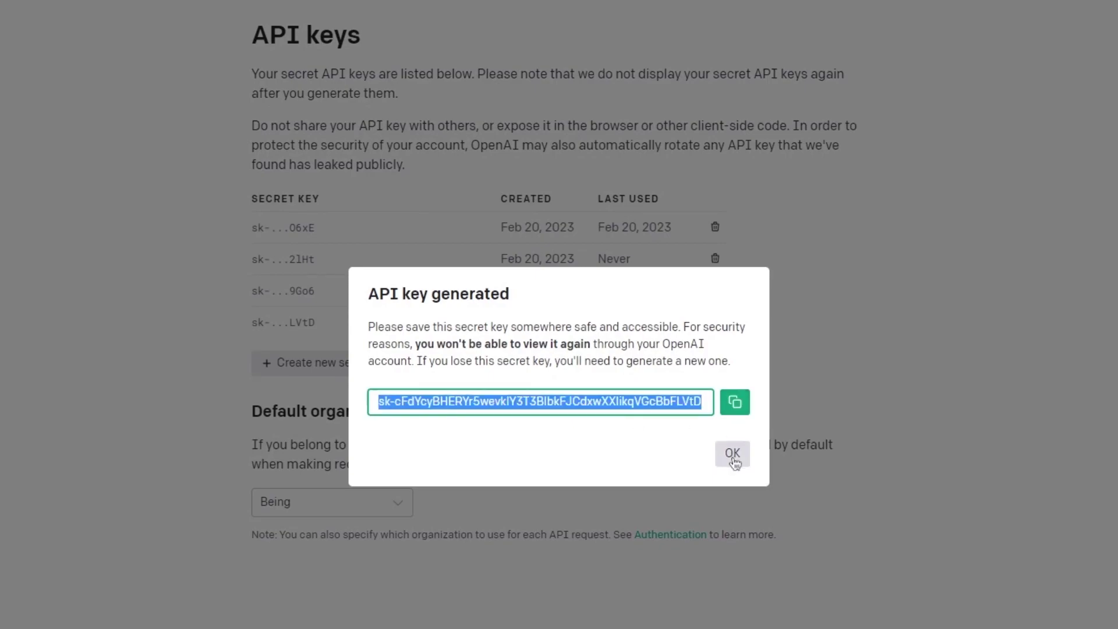
click(733, 460)
Examine the free trial usage of the OpenAI account and the image and language model prices on the pricing page
click(49, 119)
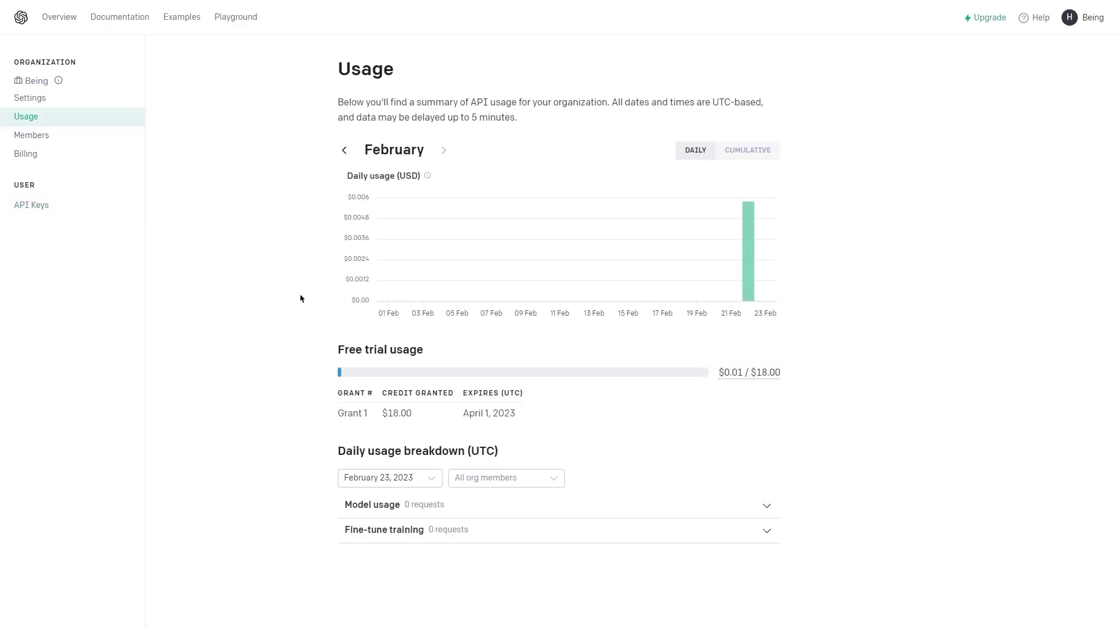
drag(720, 372, 776, 371)
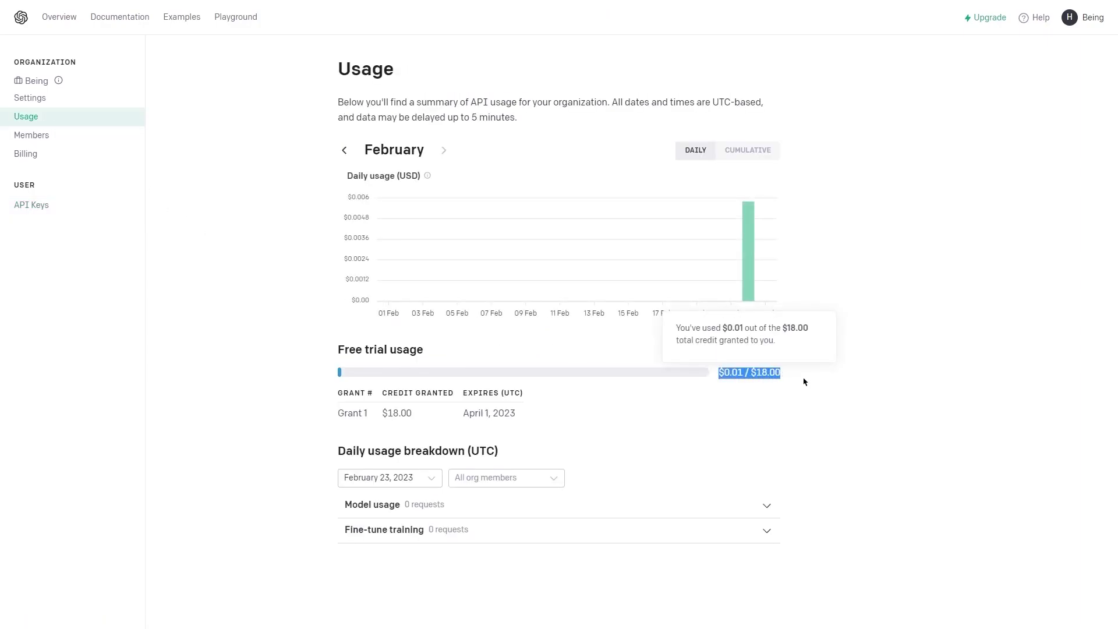
click(802, 380)
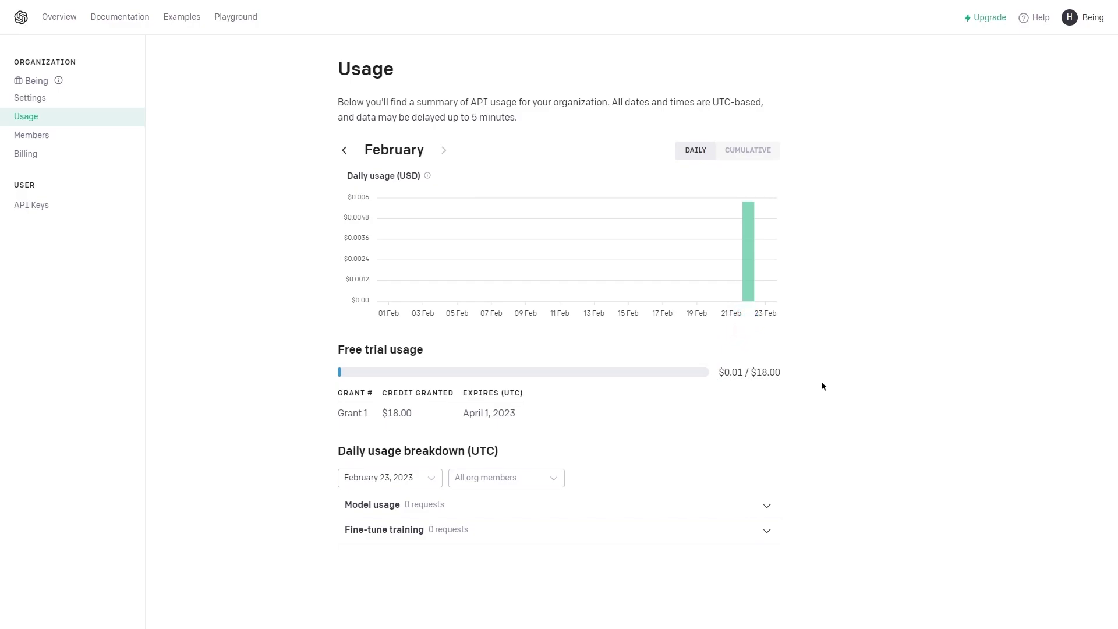
click(732, 150)
click(699, 151)
click(725, 153)
click(702, 158)
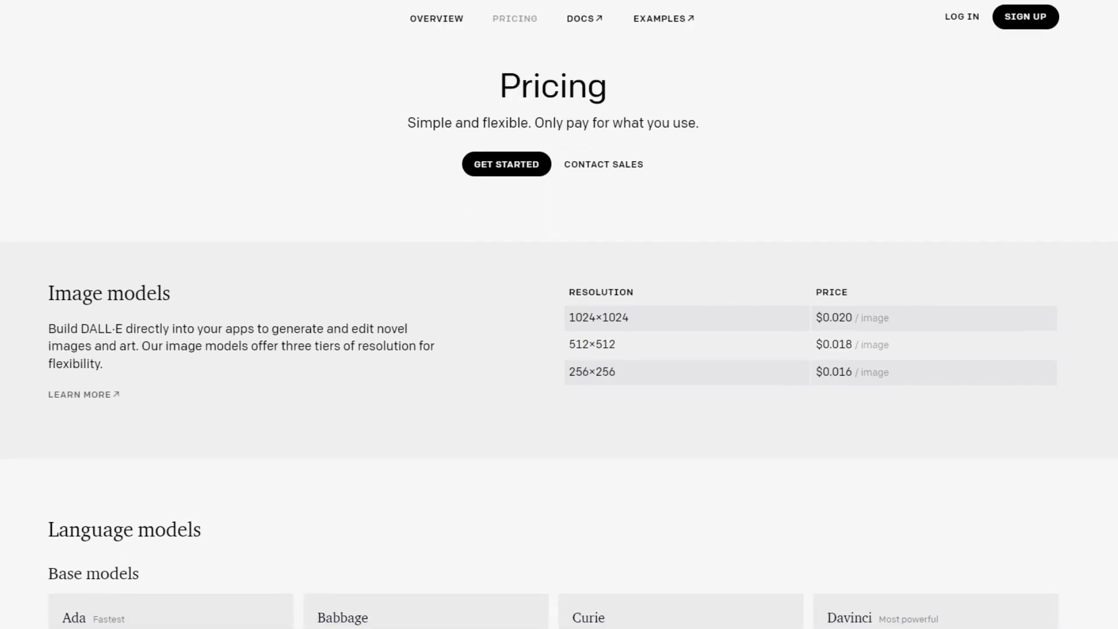
scroll(558, 349, down, 3)
scroll(559, 349, down, 4)
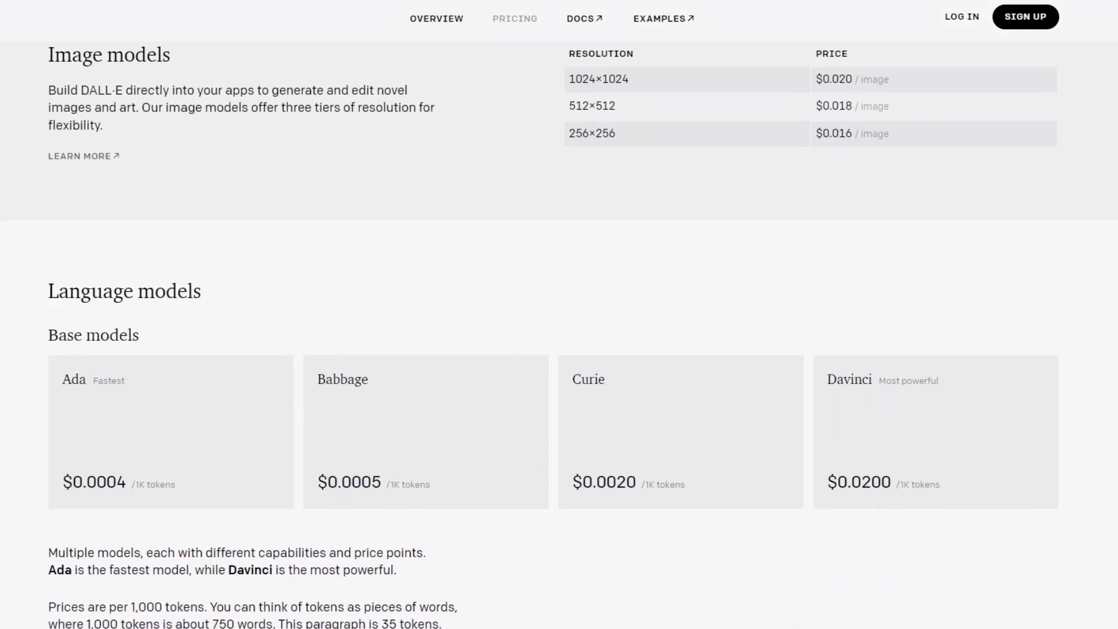
scroll(558, 350, down, 2)
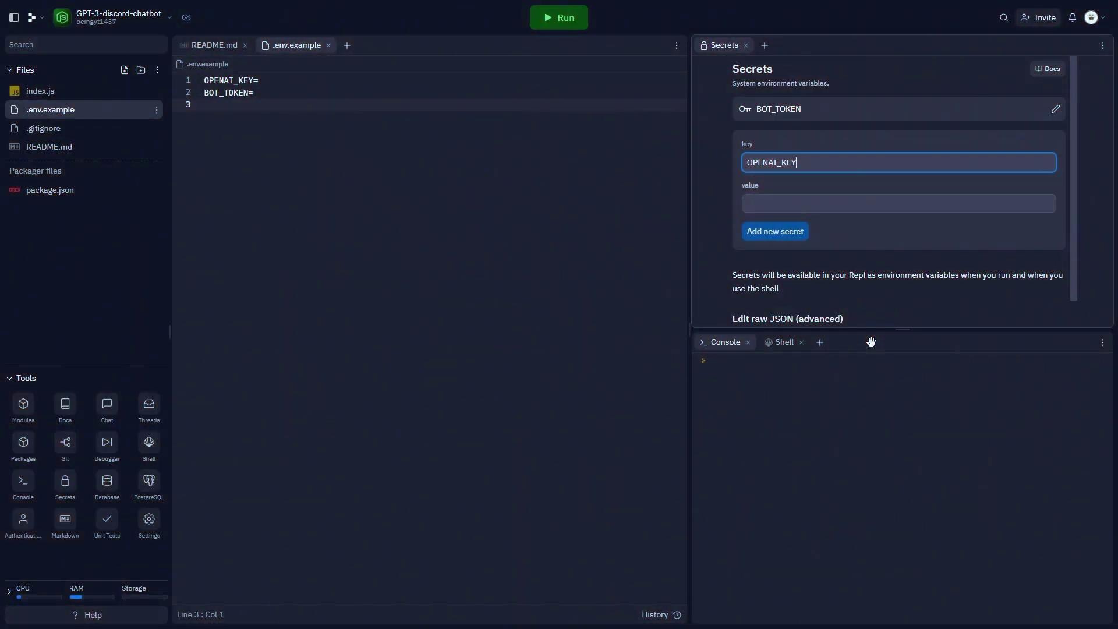
Switch to Replit, paste the OpenAI API key as the OPENAI_KEY value, add the secret and run the Repl
click(895, 202)
key(ctrl+v)
click(792, 232)
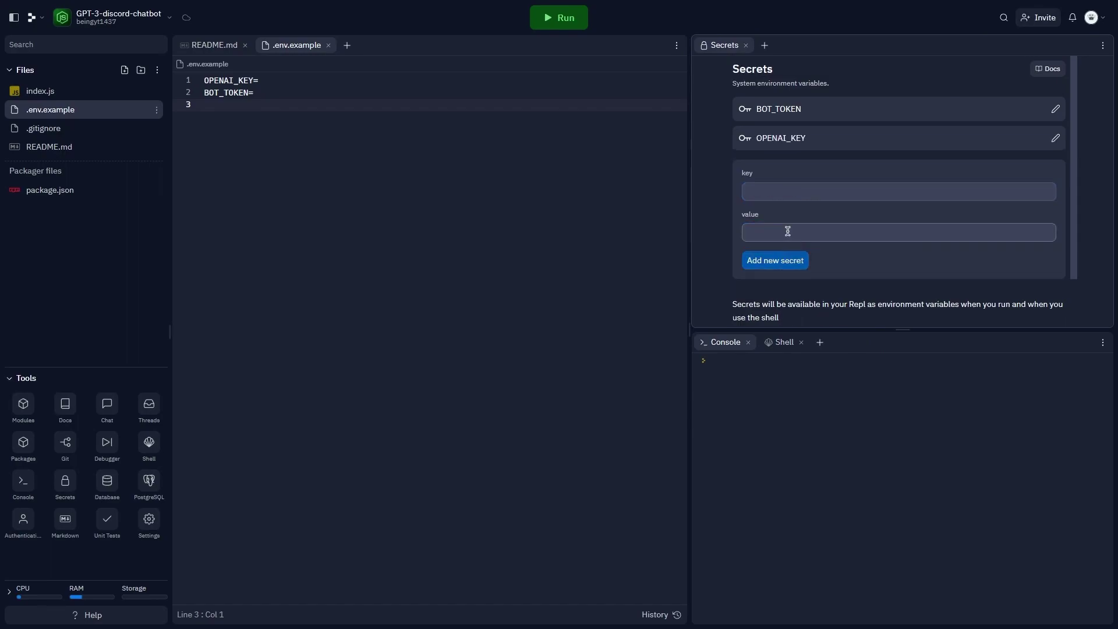
click(565, 28)
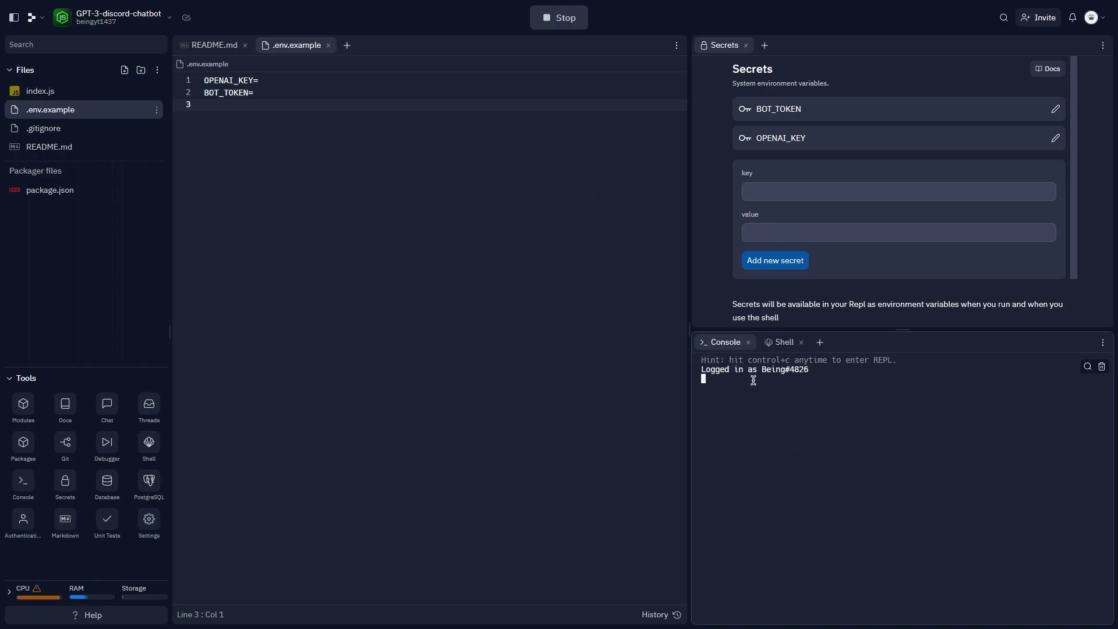
Switch to Discord, turn on Developer Mode in the advanced user settings and copy the ID of the second chating channel
key(F11)
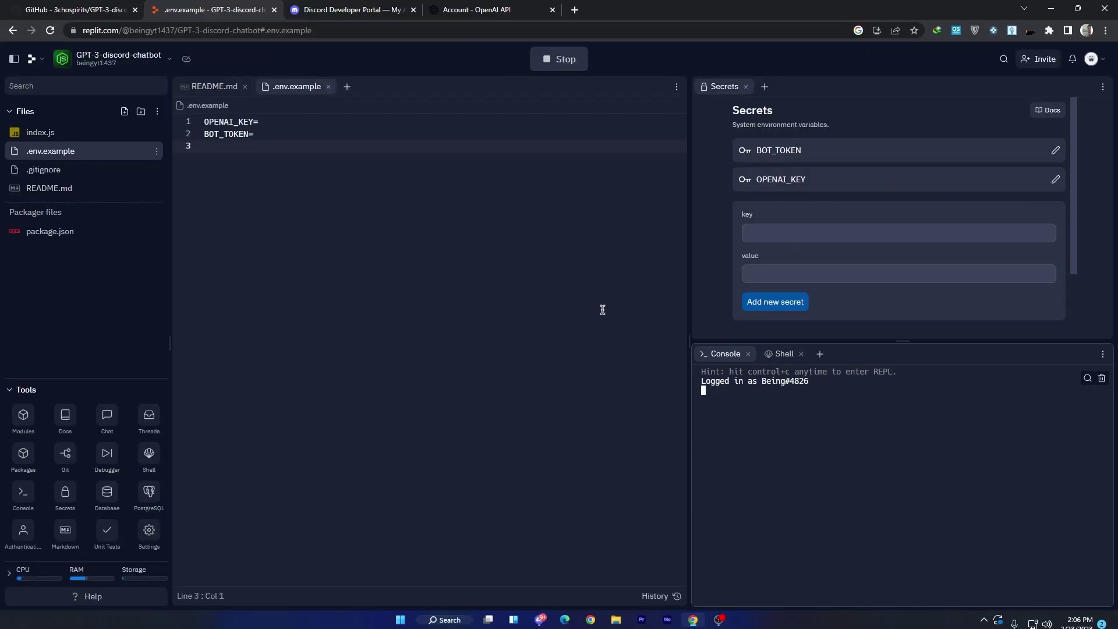
click(540, 618)
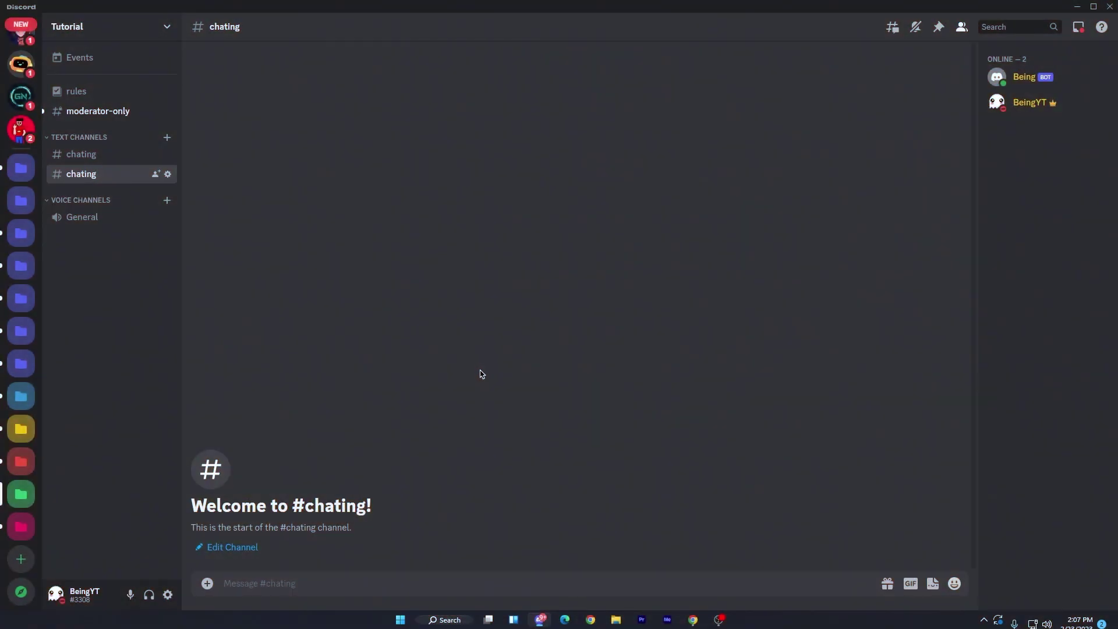
right_click(82, 174)
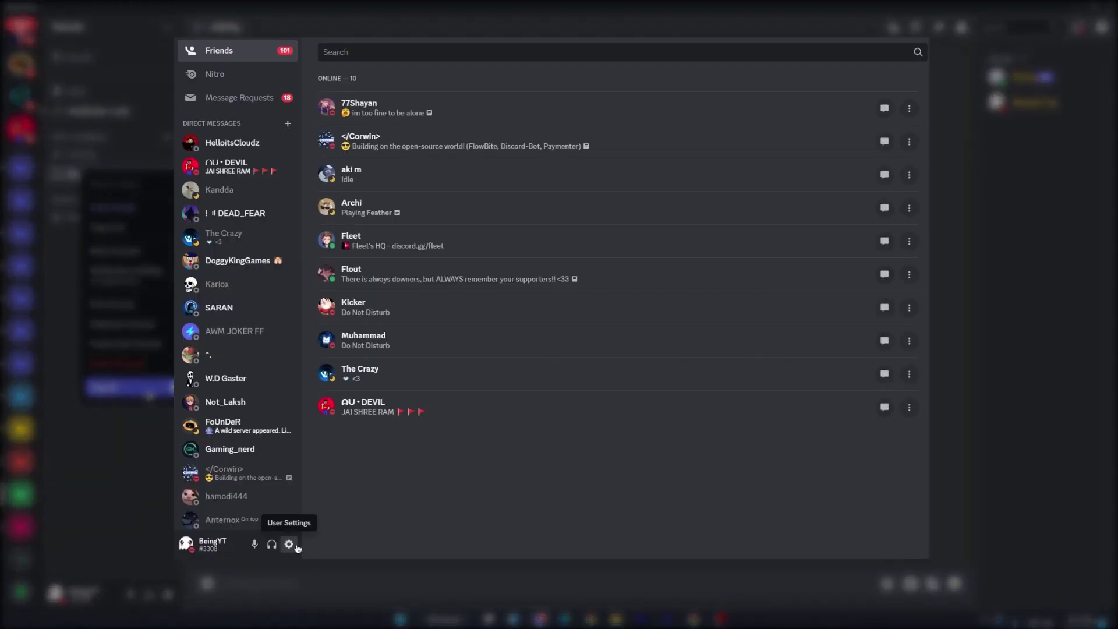
click(301, 547)
click(396, 497)
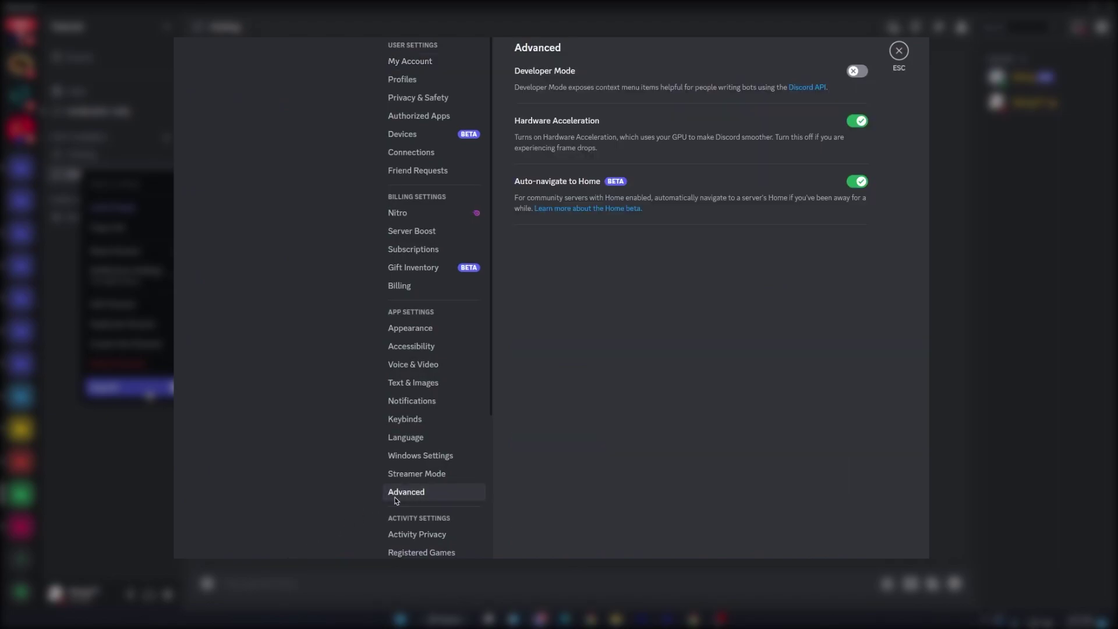
click(857, 70)
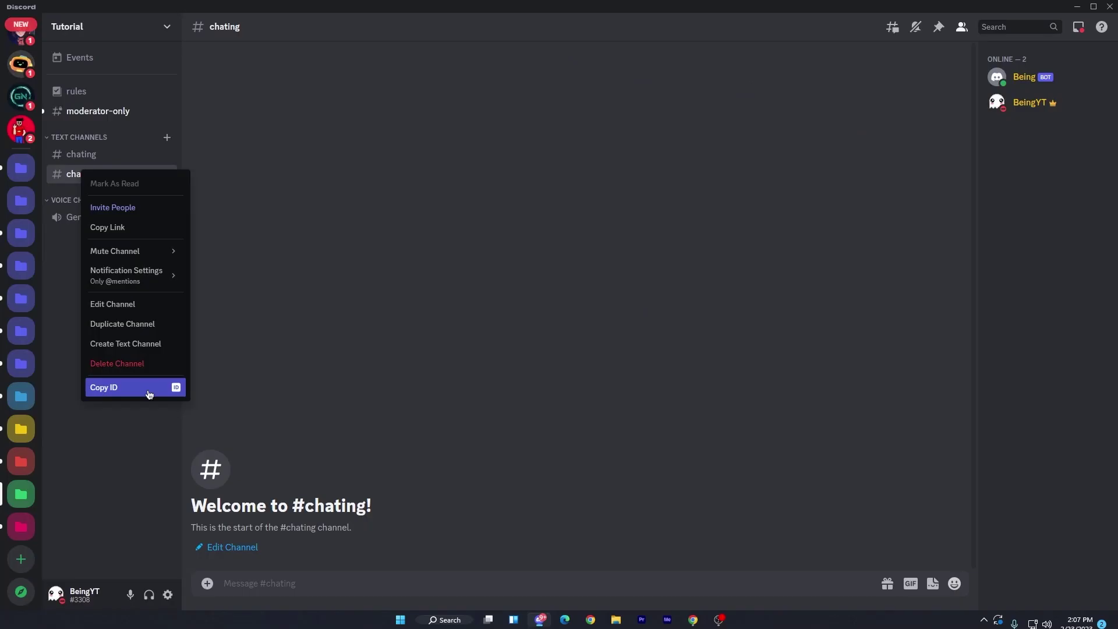
click(150, 387)
Switch to Replit, replace the BOT_CHANNEL value in index.js with the copied channel ID and run the Repl
key(alt+Tab)
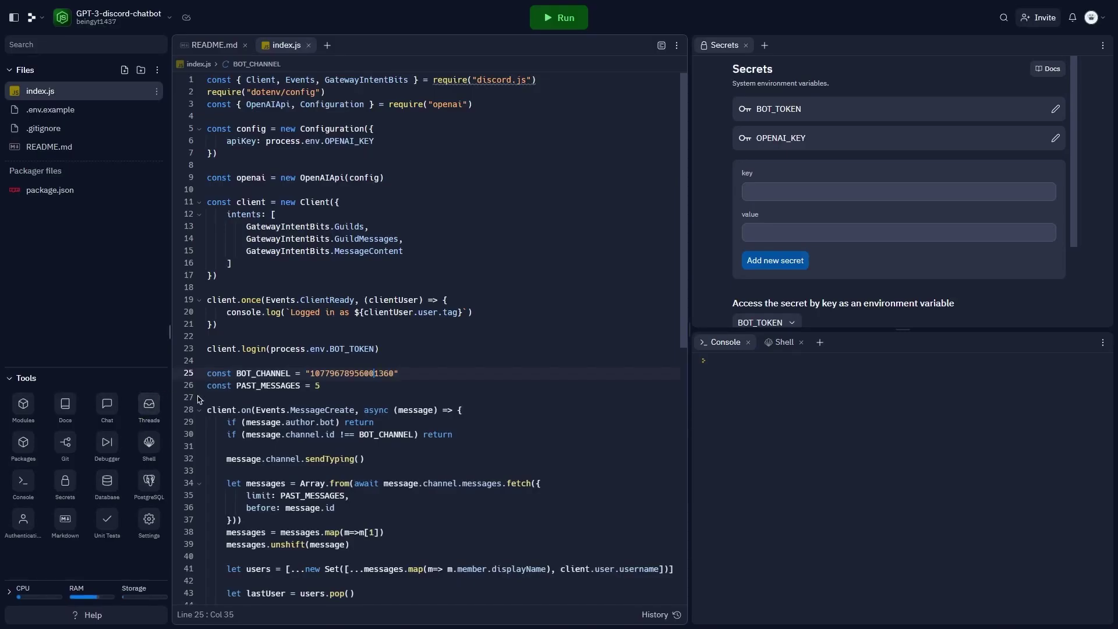
drag(310, 375, 395, 375)
key(ctrl+v)
click(561, 18)
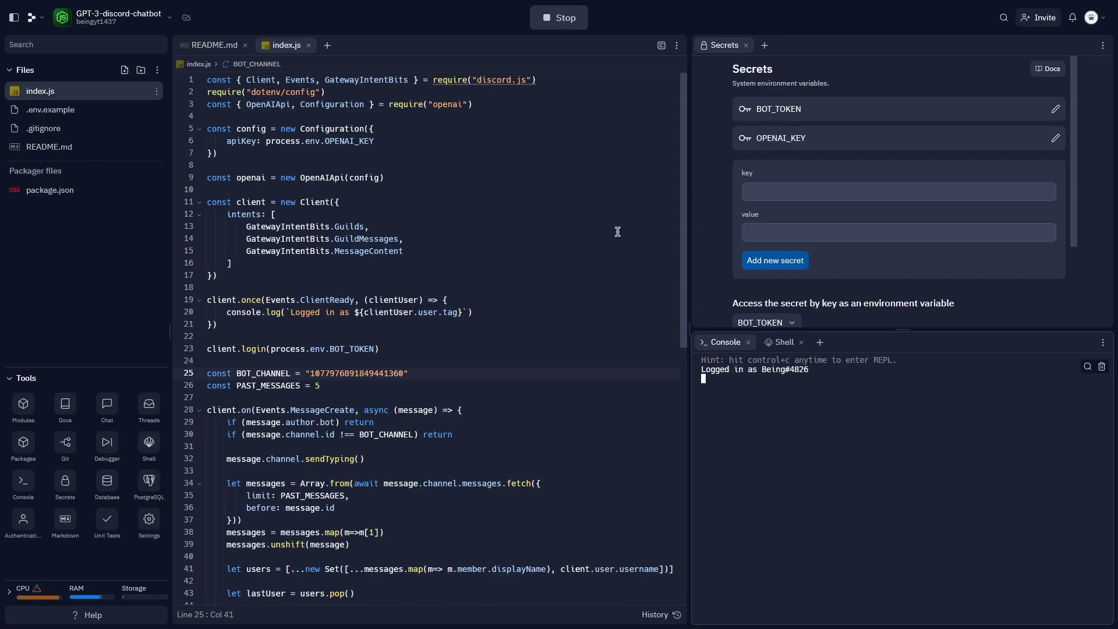
Switch to Discord, view the Being bot's profile and send "hello" in the second chating channel
key(alt+Tab)
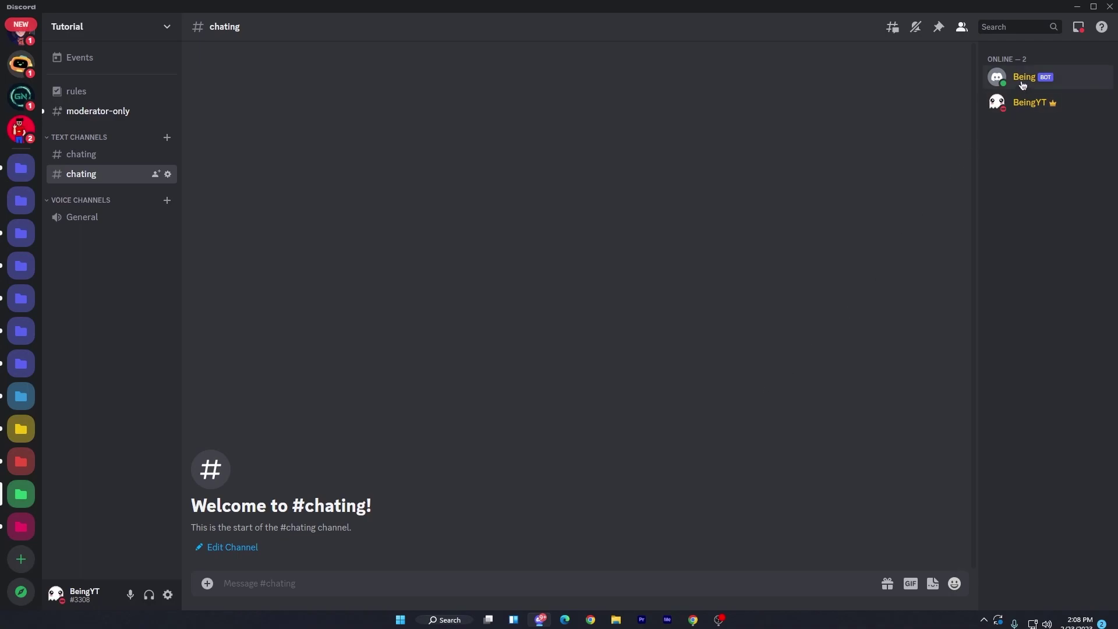
click(1022, 85)
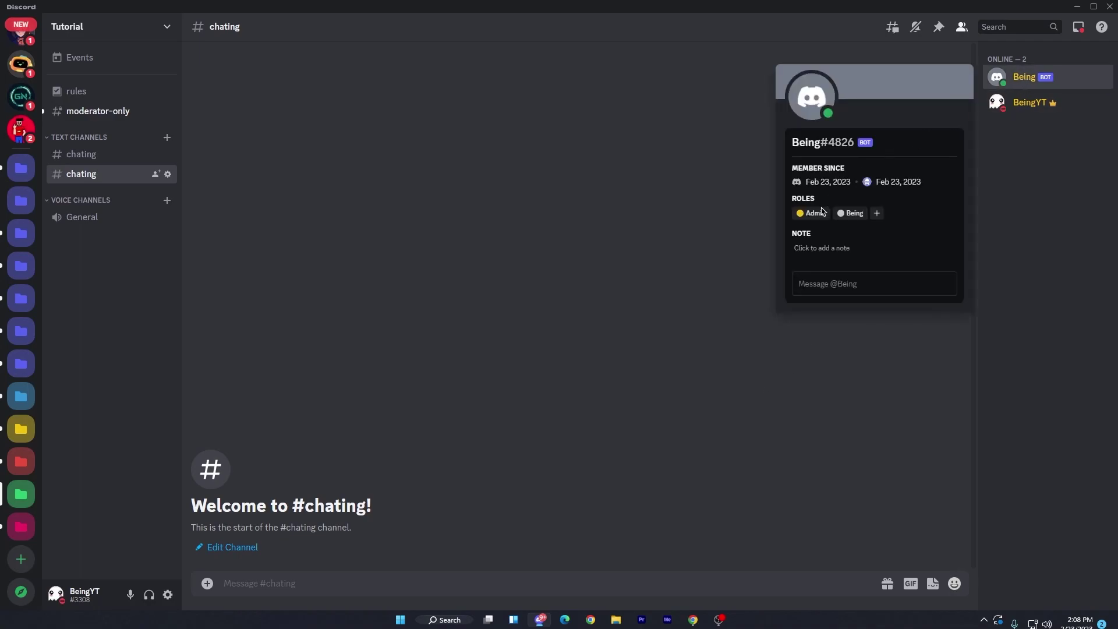
click(691, 587)
text(Hell)
key(BackSpace)
key(BackSpace)
key(BackSpace)
key(BackSpace)
text(hello)
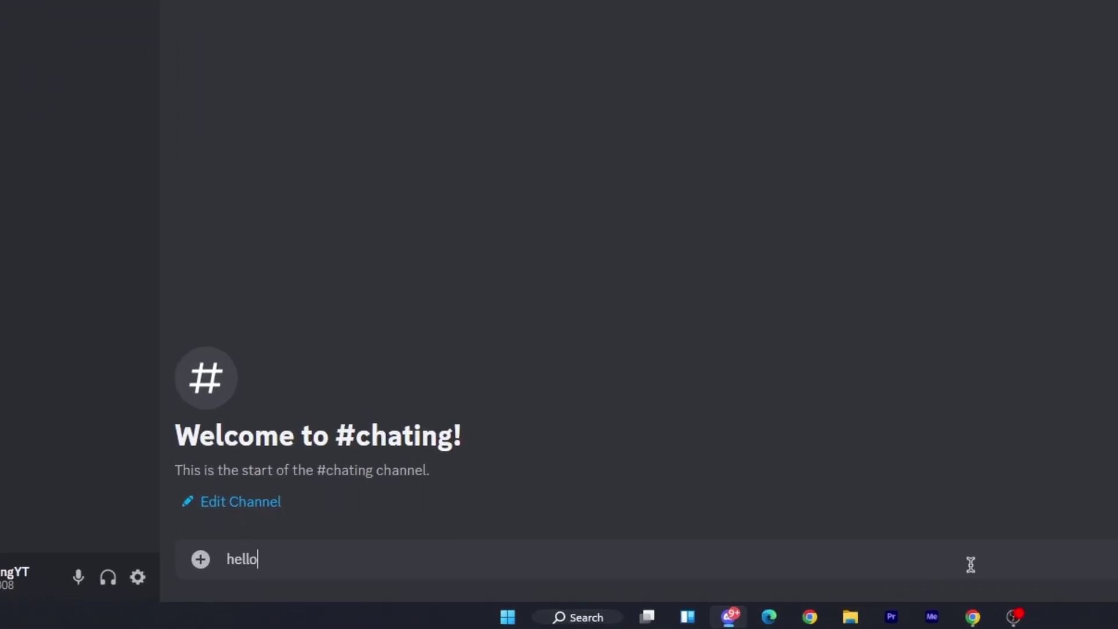
key(Return)
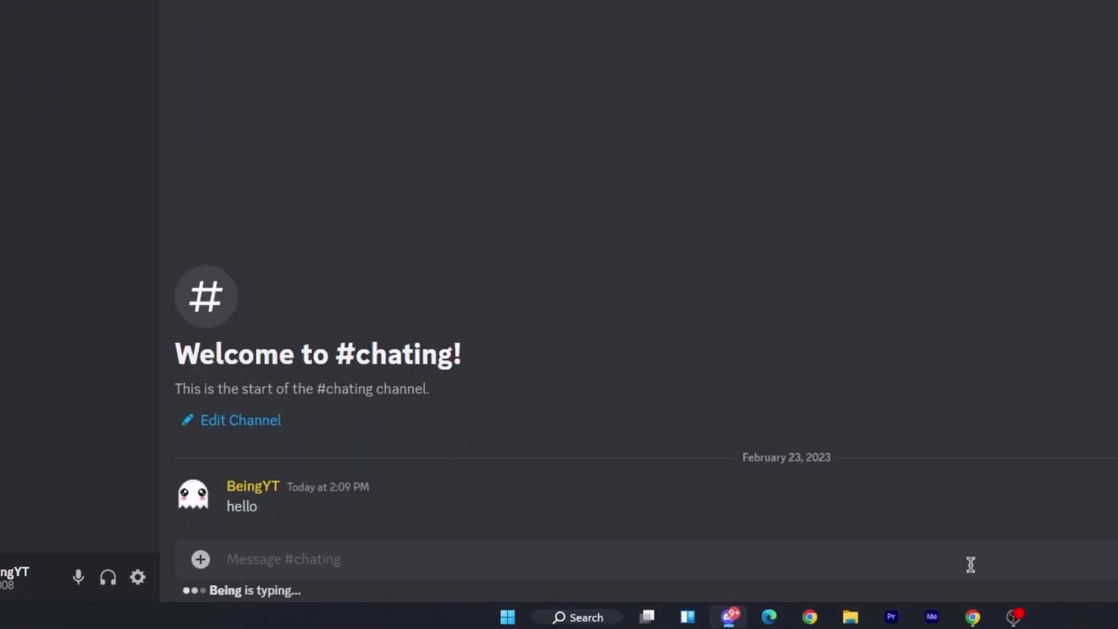
Chat with the bot by sending "can you please tell me some motivational quotes", "what? they are not here" and "alright thanks"
text(ca)
text(n you please tell me some motivational quotes)
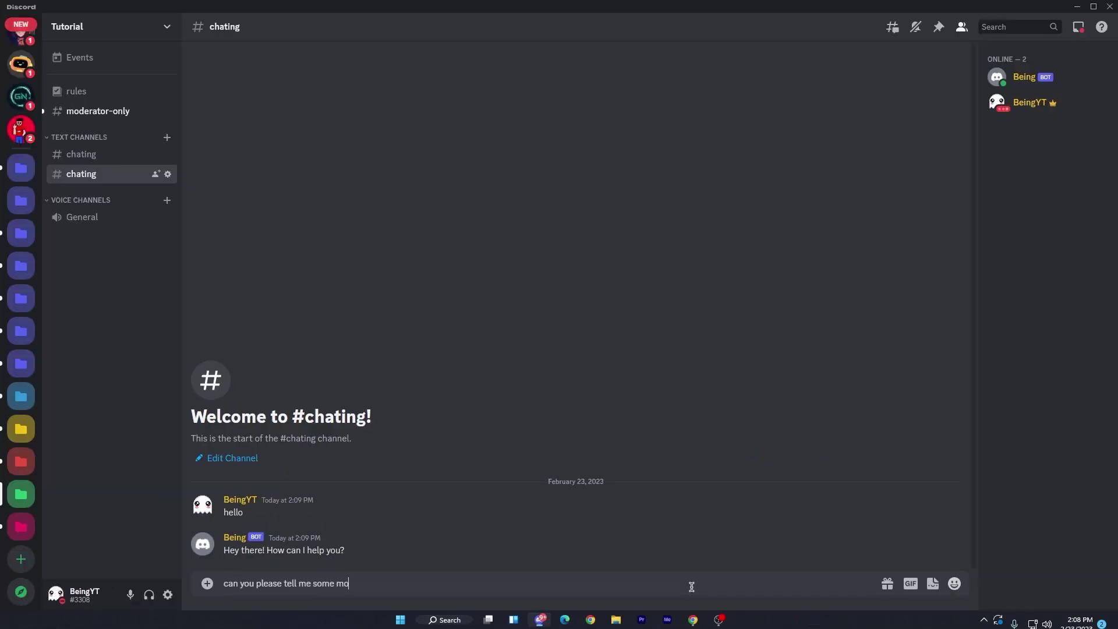
key(Return)
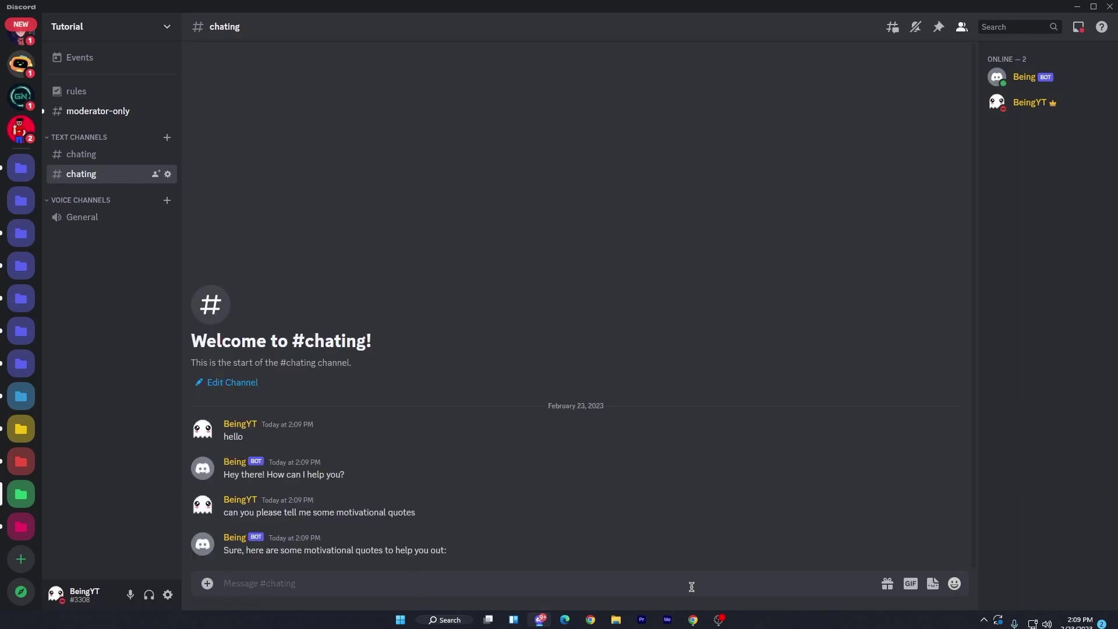
text(what? they are not here)
key(Return)
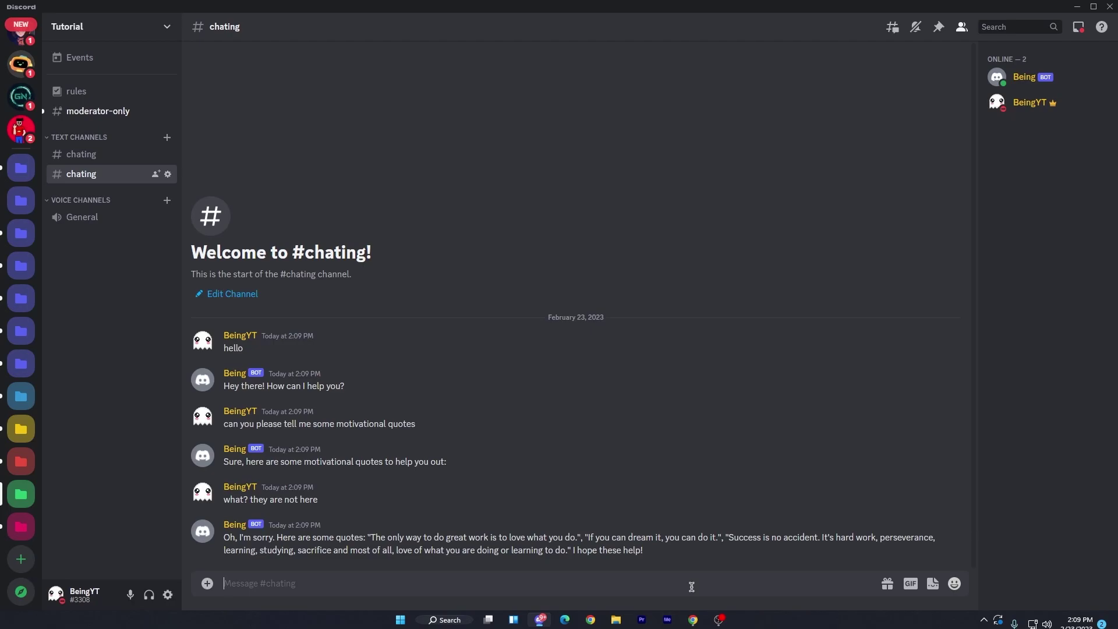
text(alright thanks)
key(Return)
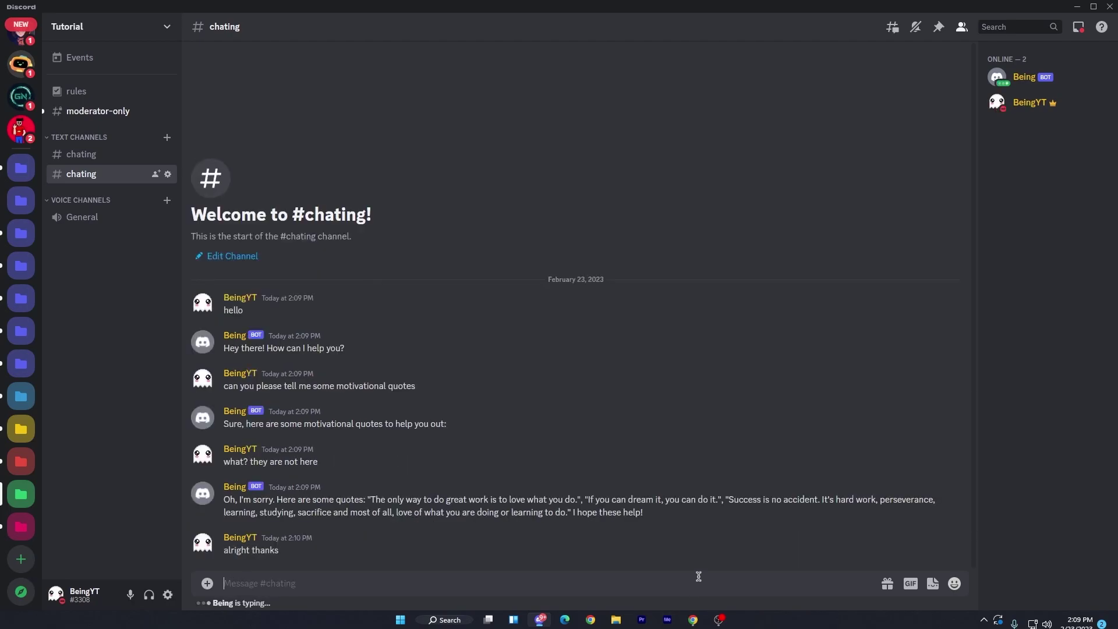